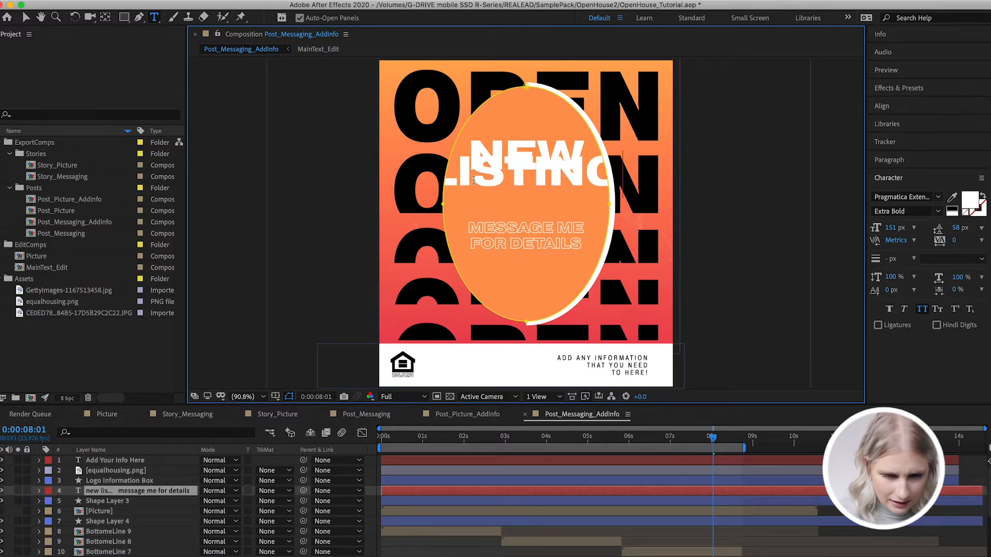
Set the word LISTING in the oval's headline to a 120 px font size and 112 px leading
key(super+a)
drag(900, 232, 873, 228)
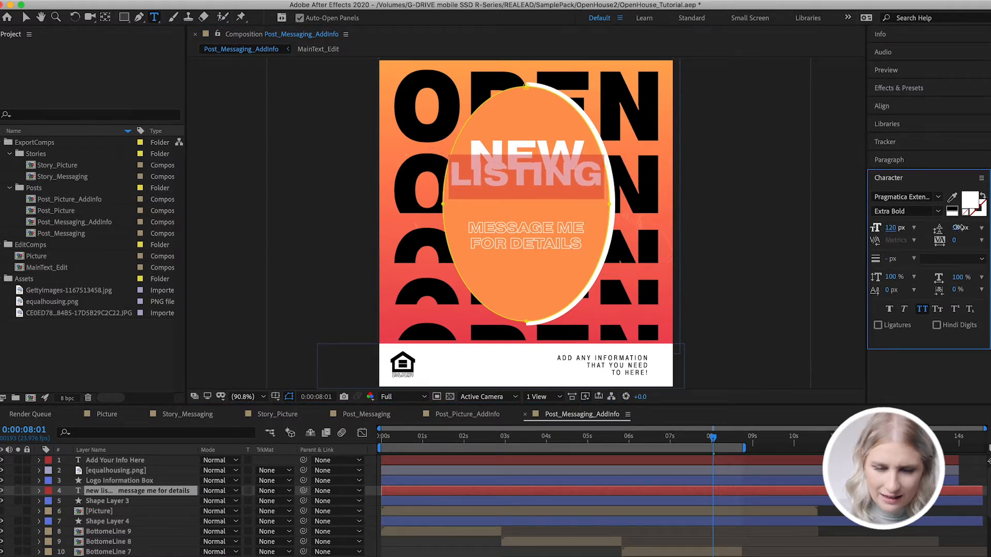
drag(956, 227, 986, 224)
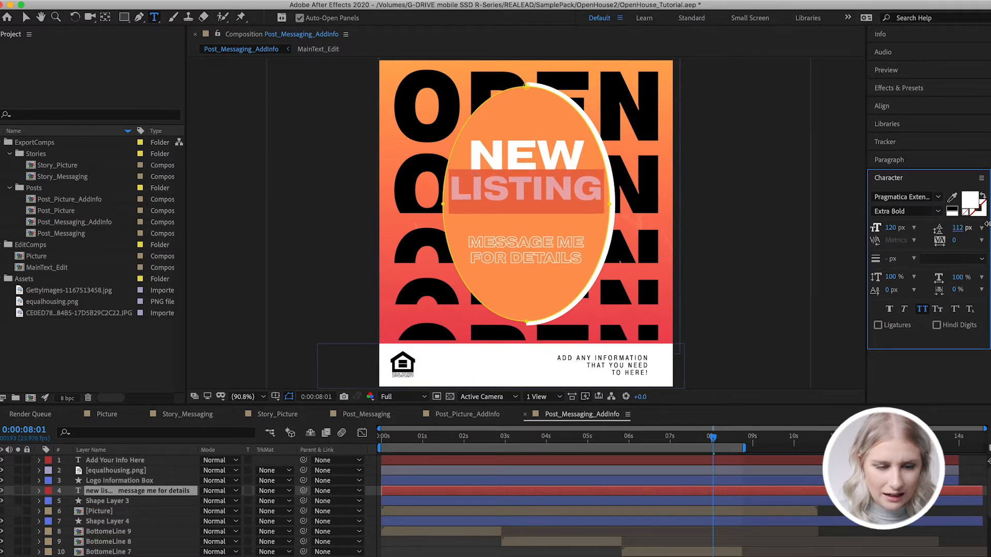
Replace the outlined text below the NEW LISTING headline with "swipe right for pictures"
click(580, 254)
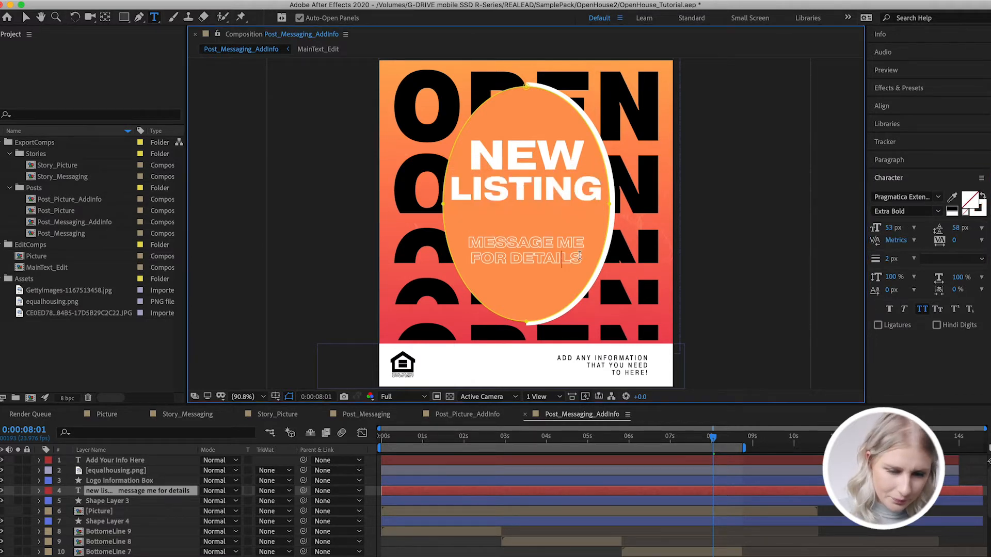
drag(582, 261, 469, 249)
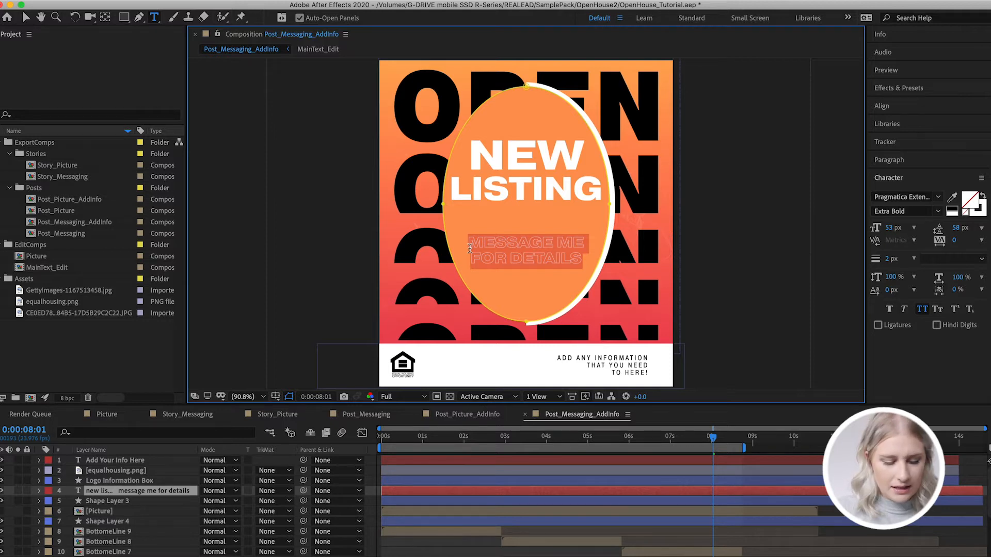
key(BackSpace)
text(swipe right f)
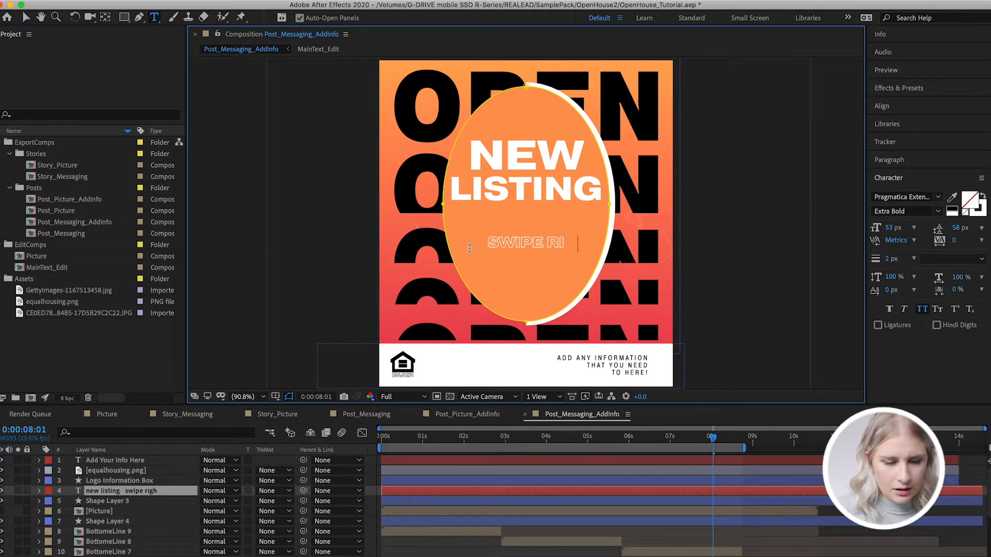
text(or pictures)
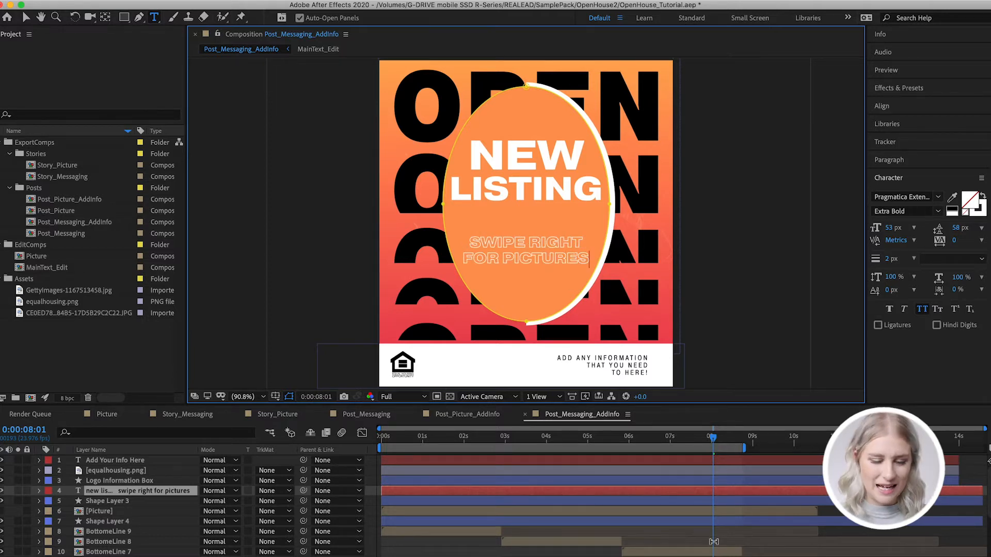
Open the MainText_Edit composition through the BottomeLine 8 layer and replace its text with "New"
click(714, 542)
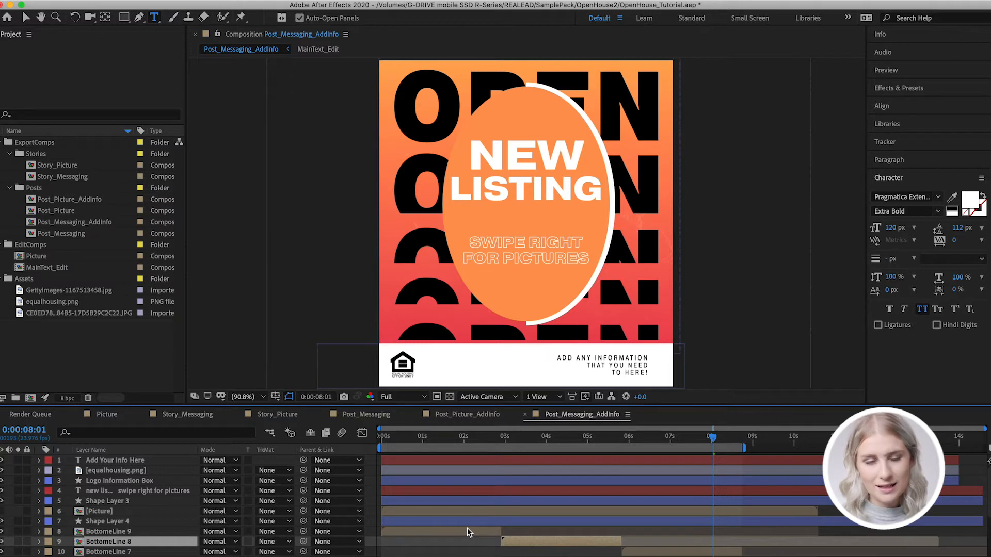
click(548, 555)
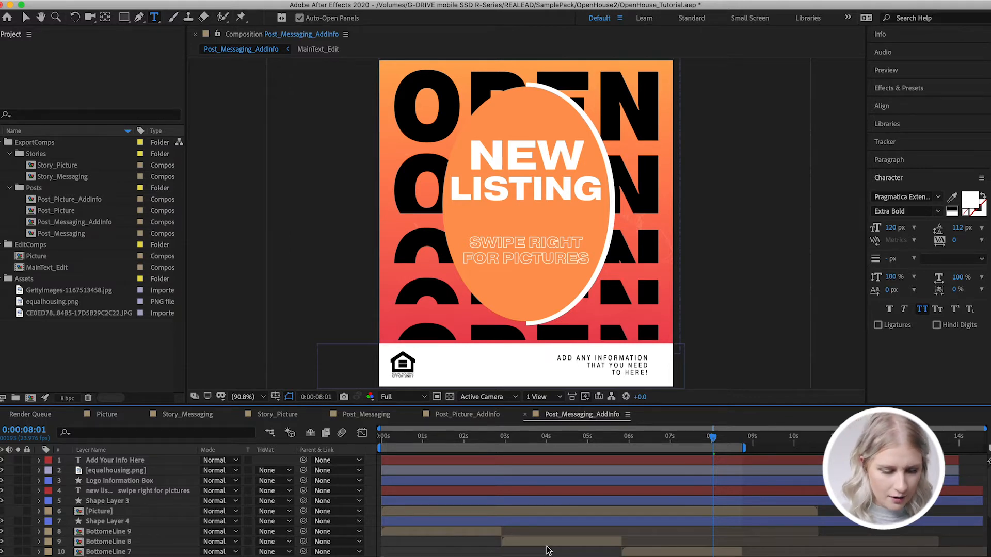
key(v)
click(546, 543)
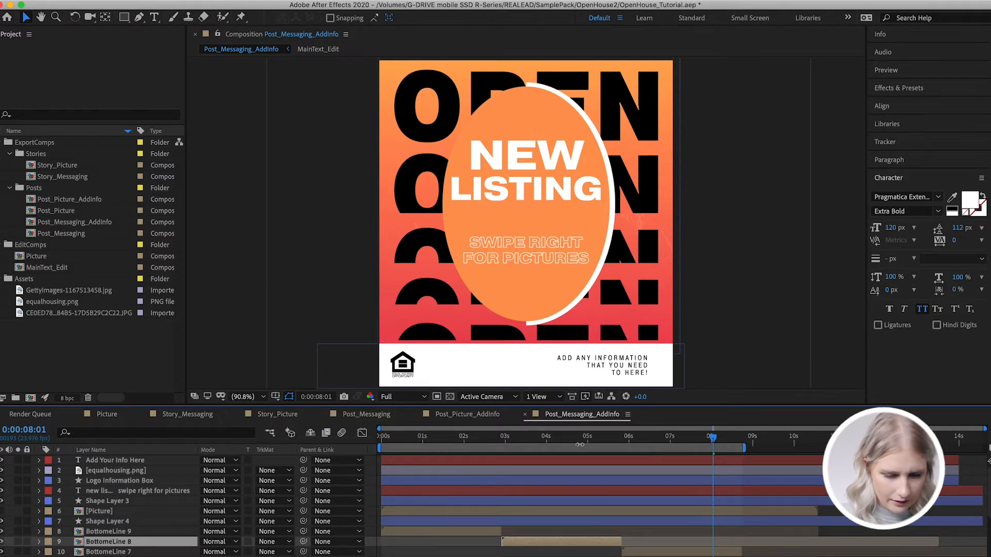
click(576, 438)
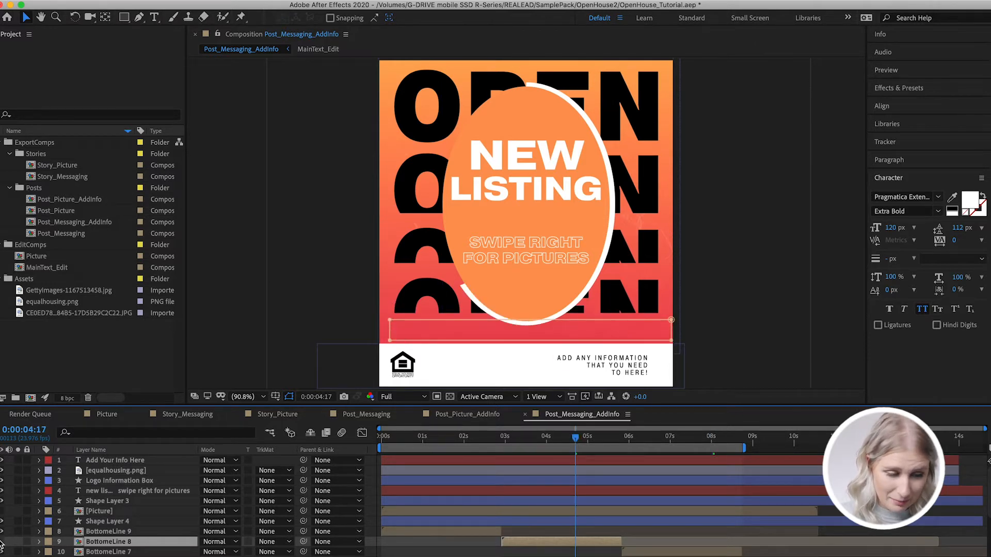
double_click(559, 547)
double_click(561, 460)
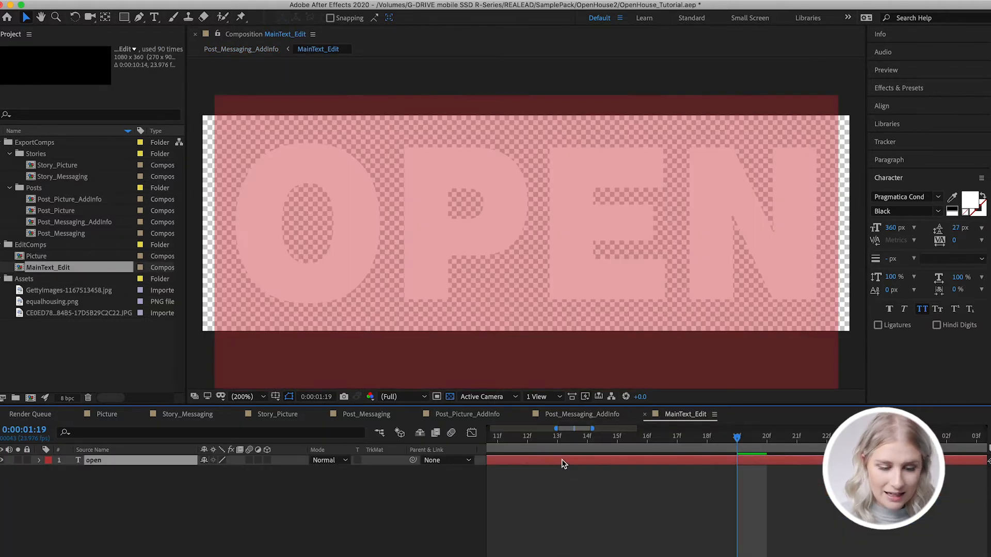
text(New)
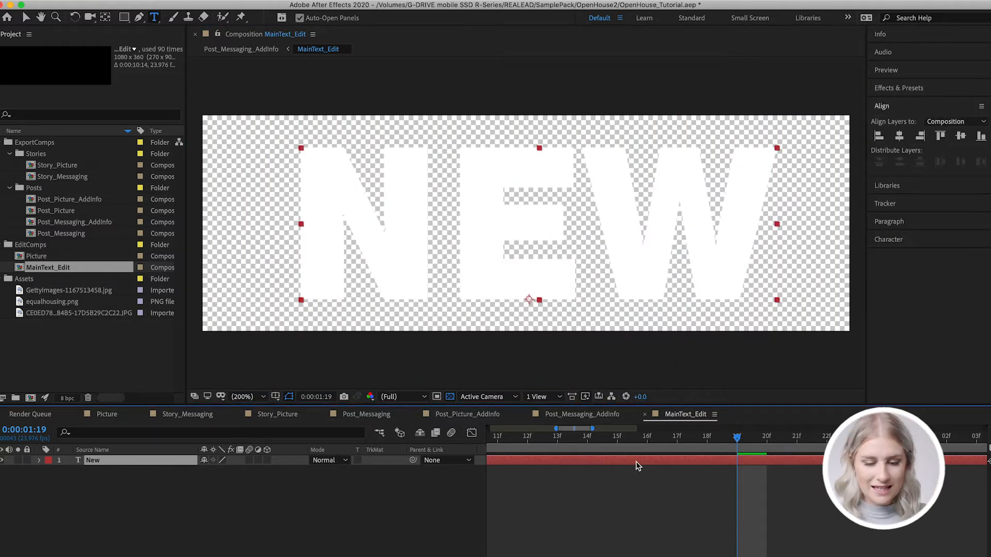
Set the tracking of the whole word NEW to 215 so it spreads across the MainText_Edit frame
double_click(635, 462)
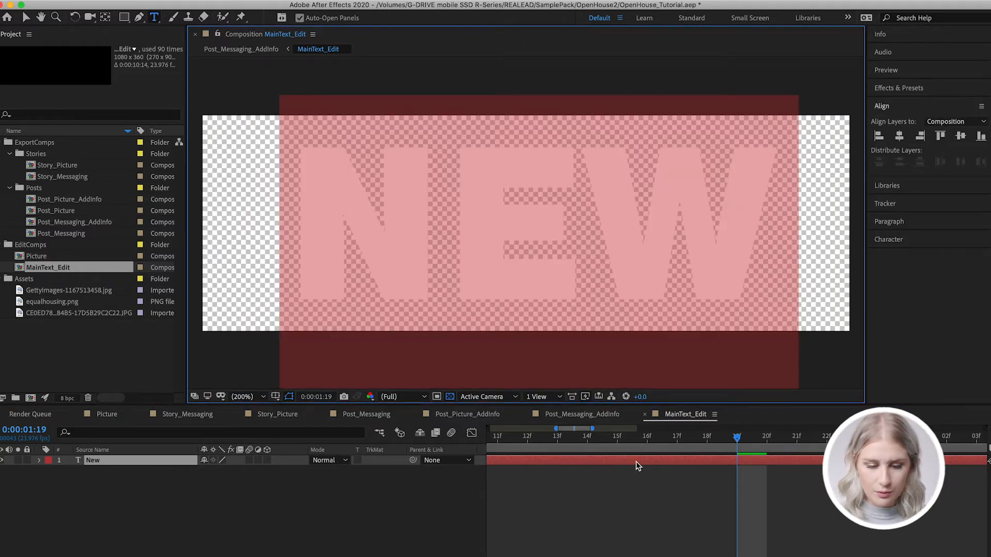
click(896, 239)
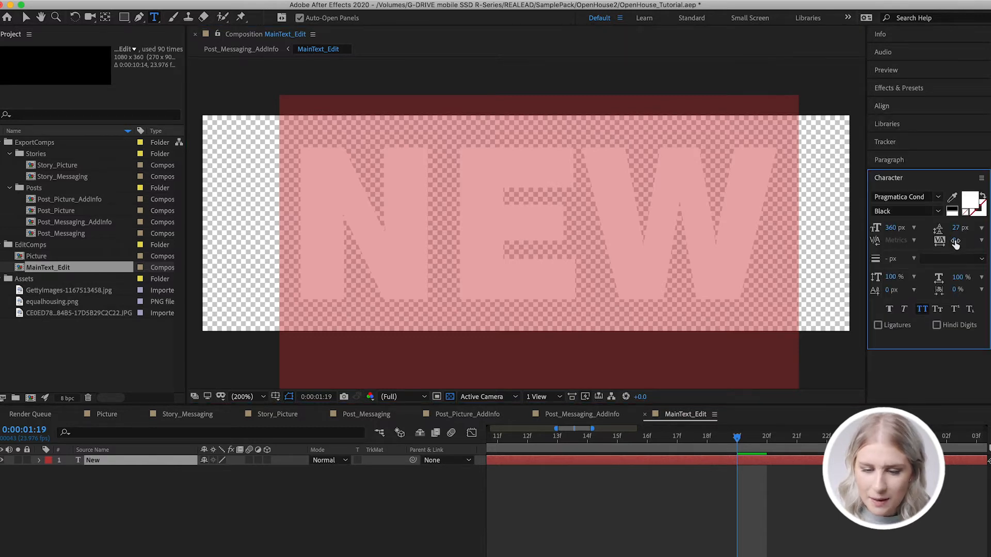
drag(954, 241, 981, 241)
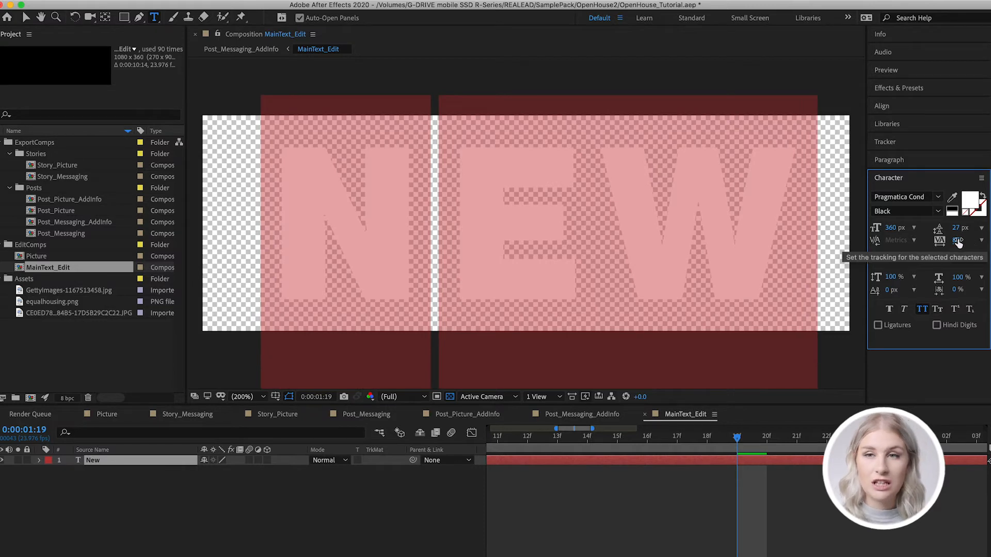
drag(959, 241, 981, 242)
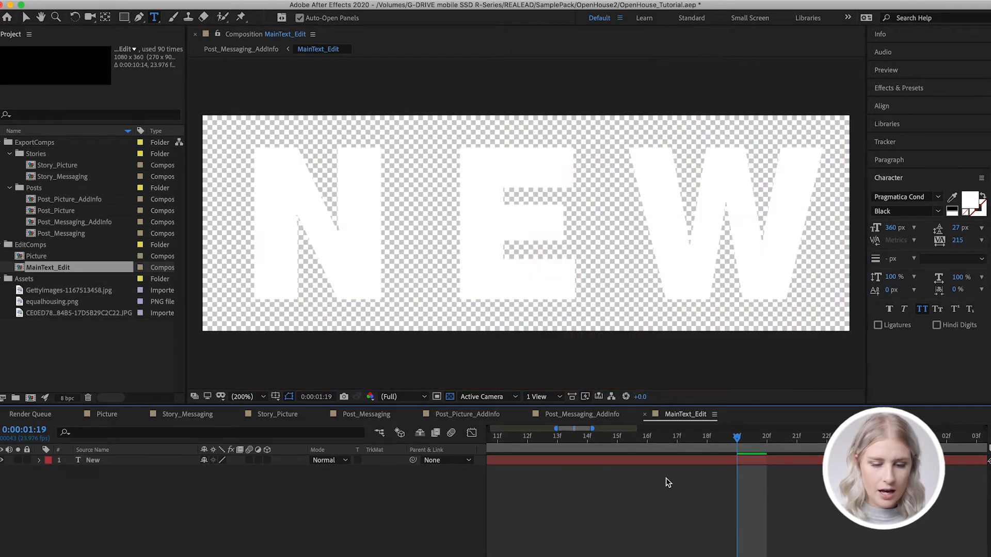
Return to the Post_Messaging_AddInfo composition and preview the animation with the repeated background word
click(620, 416)
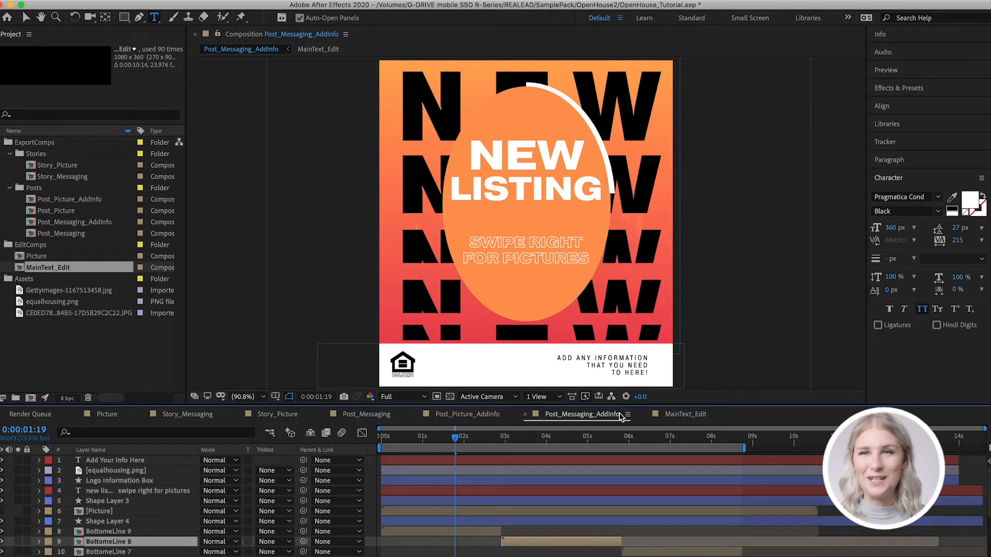
key(space)
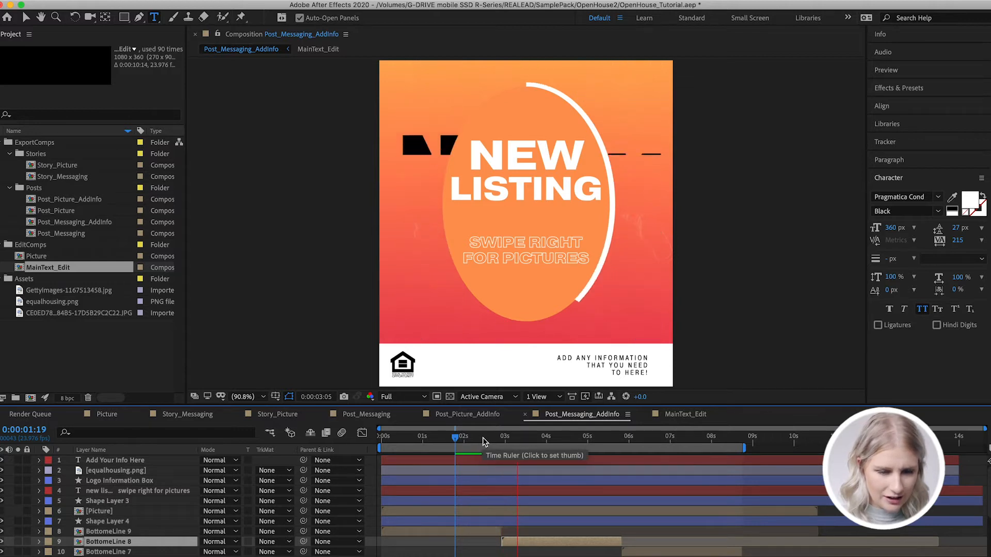
key(space)
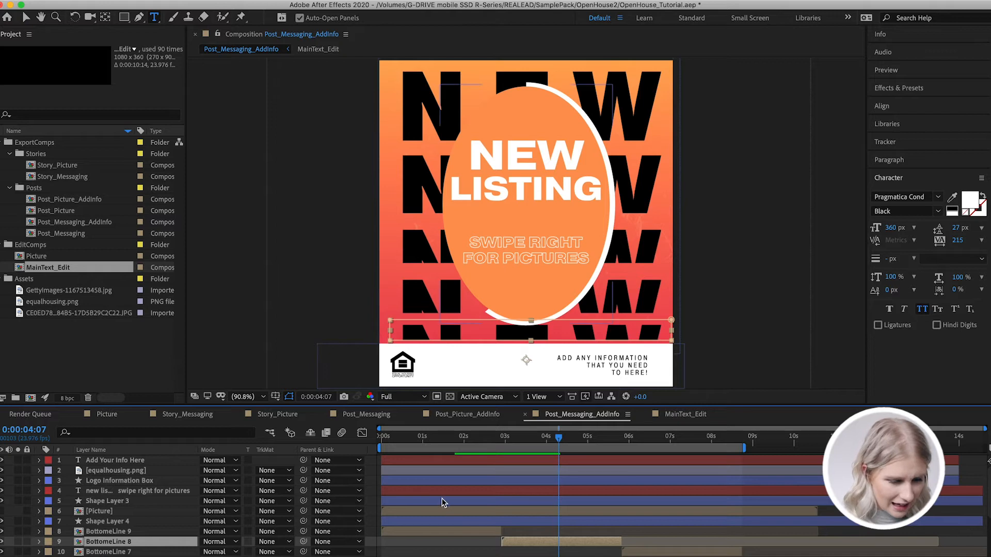
Make the Picture layer visible in the Post_Messaging_AddInfo composition
click(439, 511)
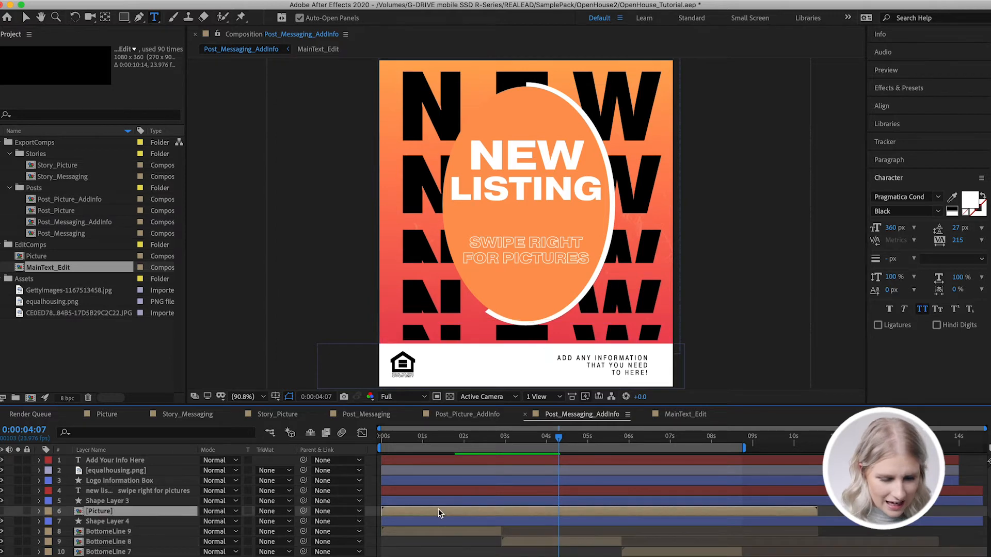
click(2, 511)
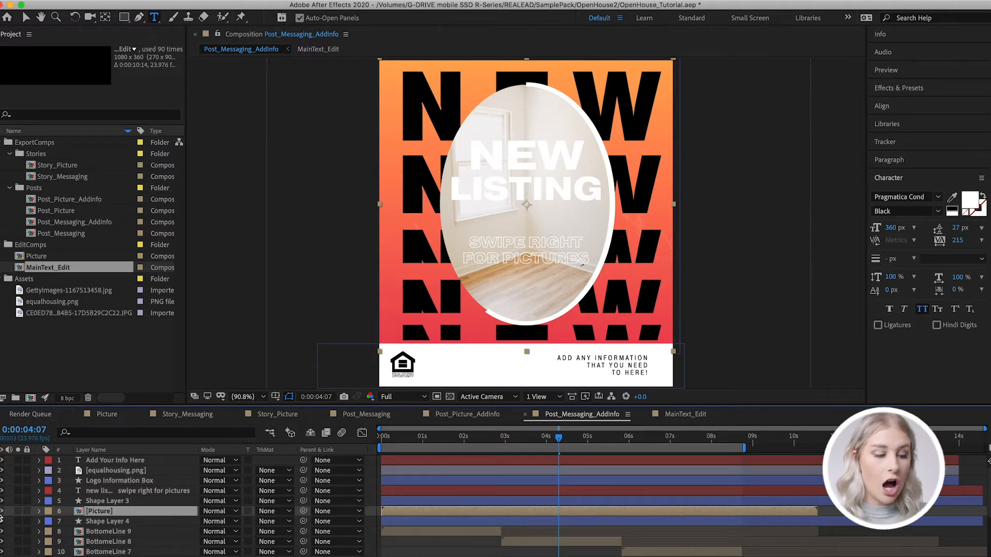
click(1, 515)
click(1, 514)
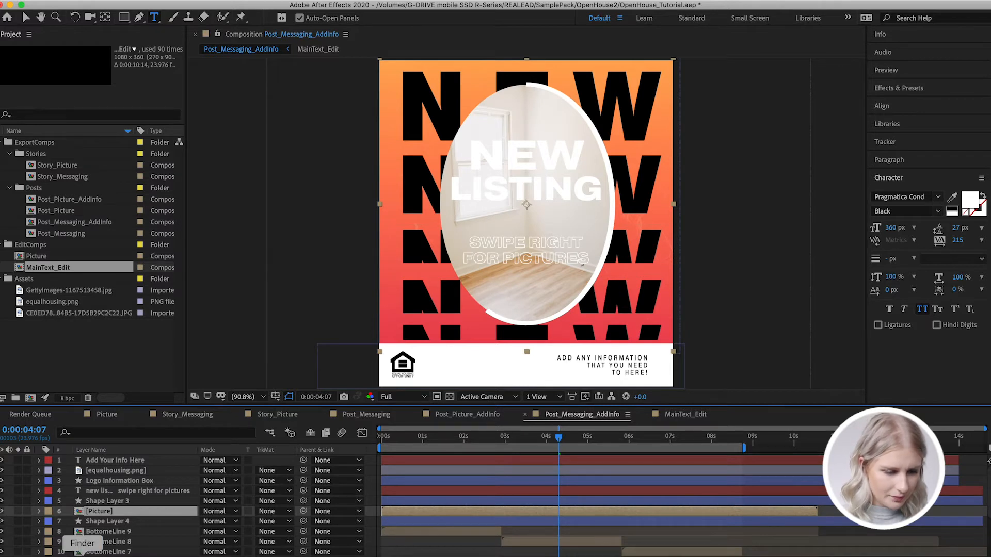
Import Kitchen_2.jpg into the Assets folder and replace the room photo layer in the Picture composition with it
click(83, 555)
drag(477, 466, 20, 280)
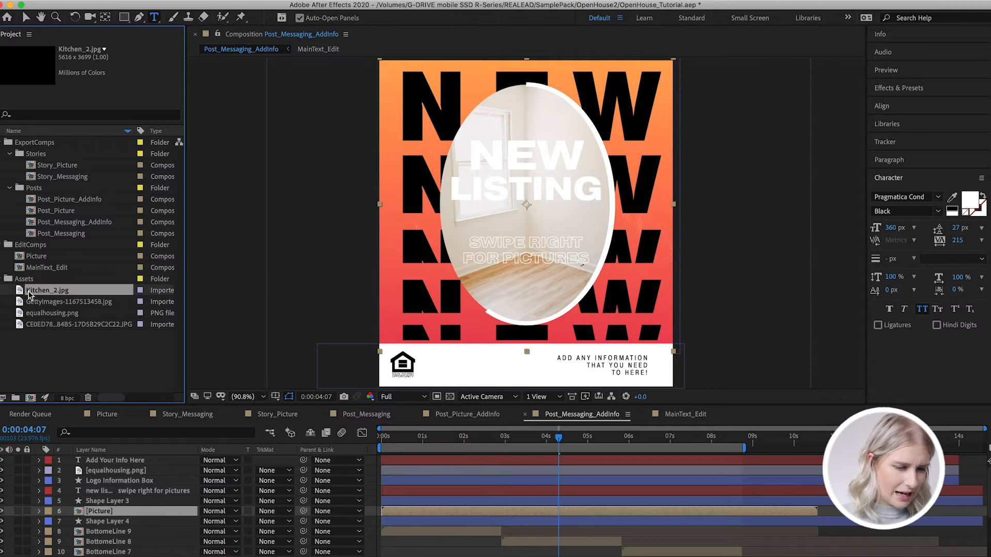
double_click(36, 256)
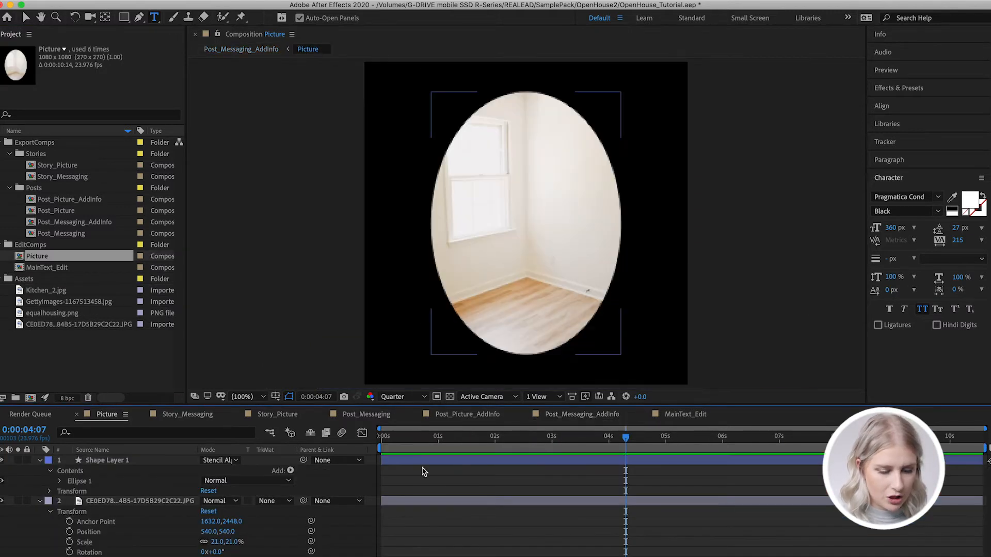
click(414, 500)
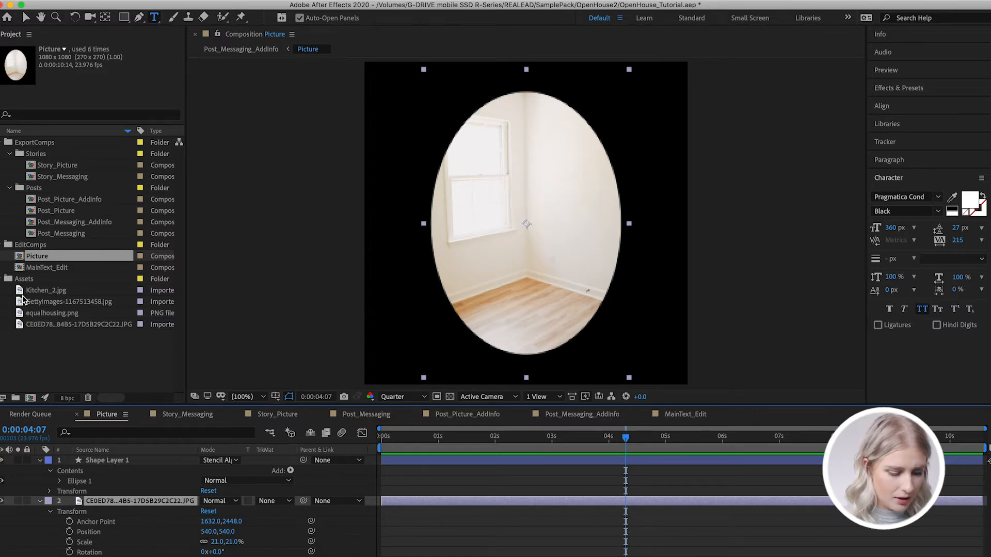
drag(22, 296, 91, 506)
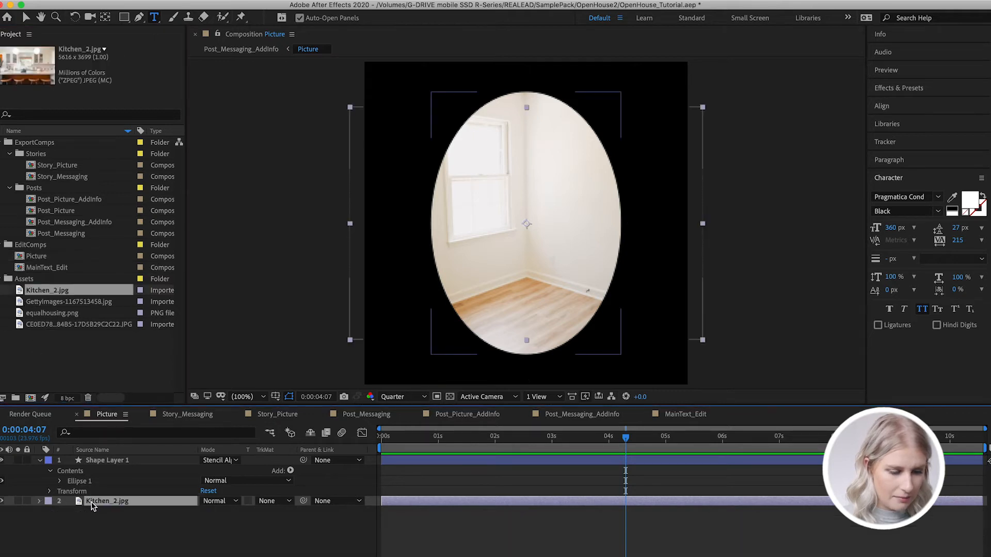
Scale the Kitchen_2.jpg layer to 27% so the photo fills the oval
click(38, 502)
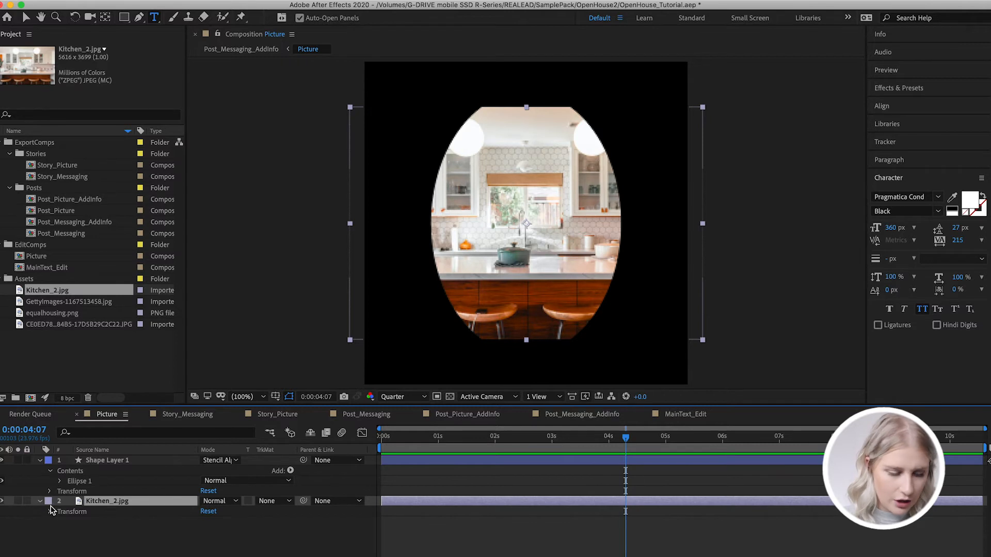
click(49, 513)
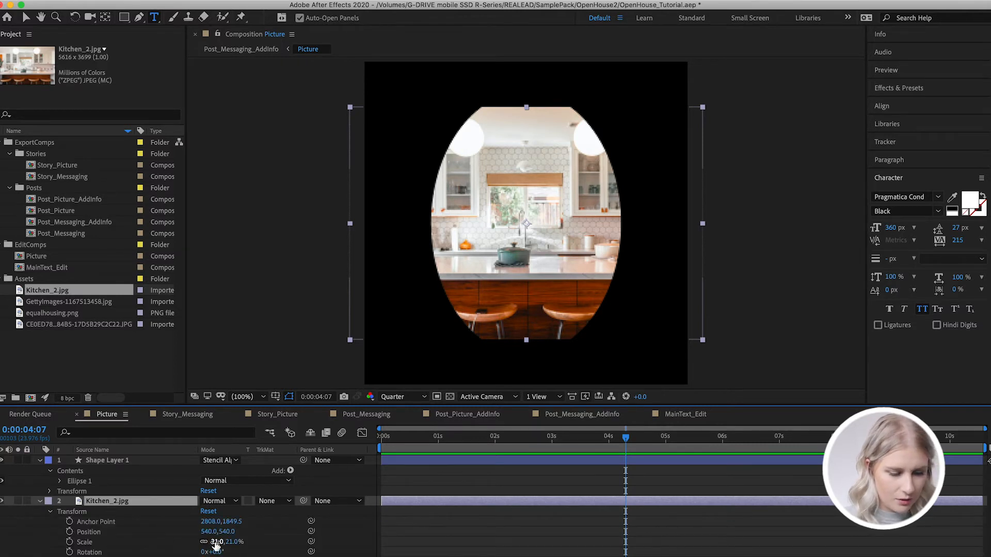
drag(217, 542, 220, 546)
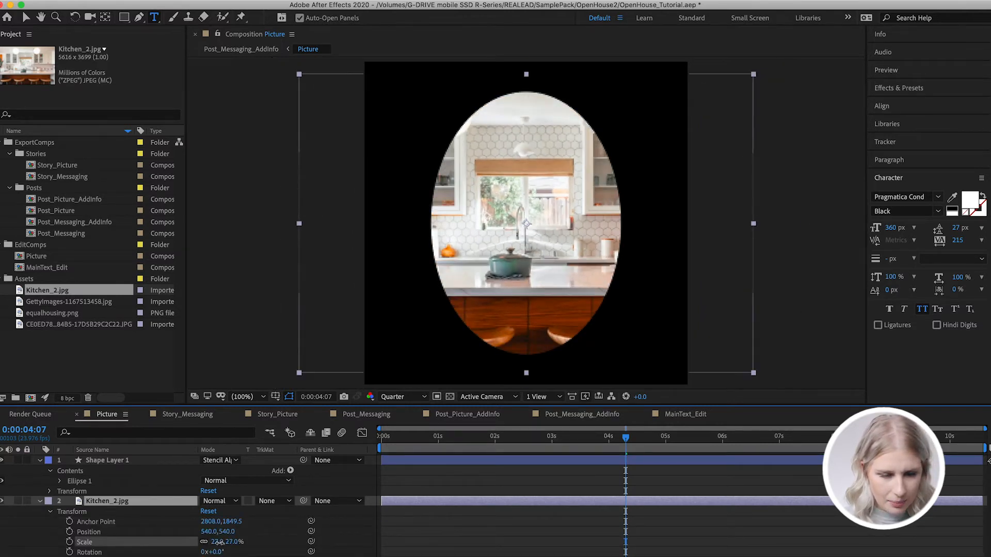
In Post_Messaging_AddInfo, set the To color of the headline text layer's Change to Color effect to black (000000)
click(588, 415)
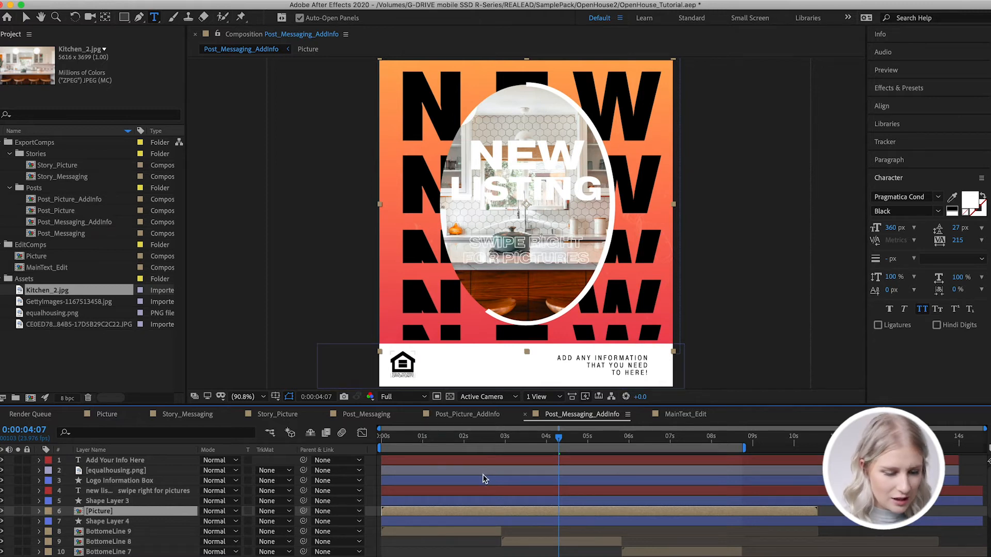
click(467, 493)
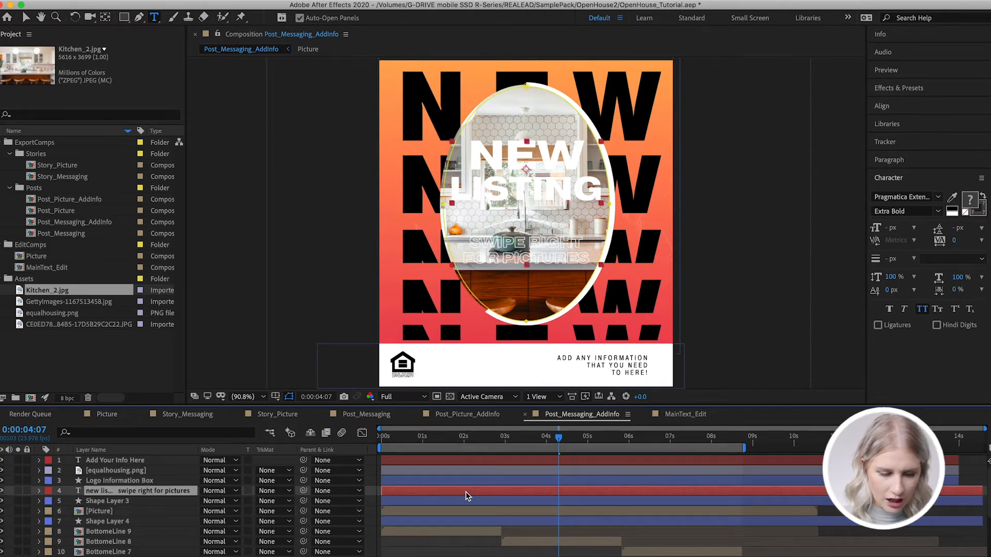
click(40, 491)
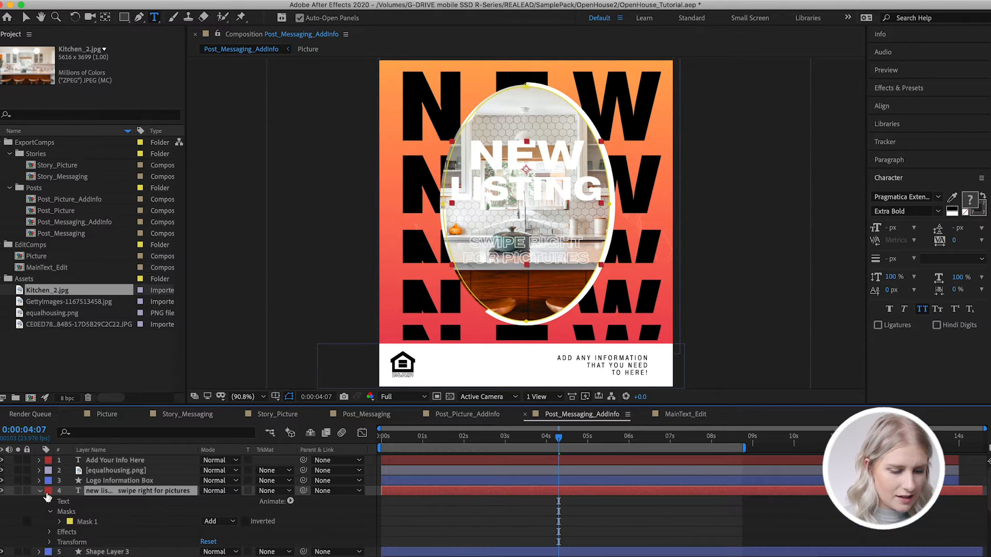
click(49, 532)
click(207, 537)
drag(50, 185, 4, 215)
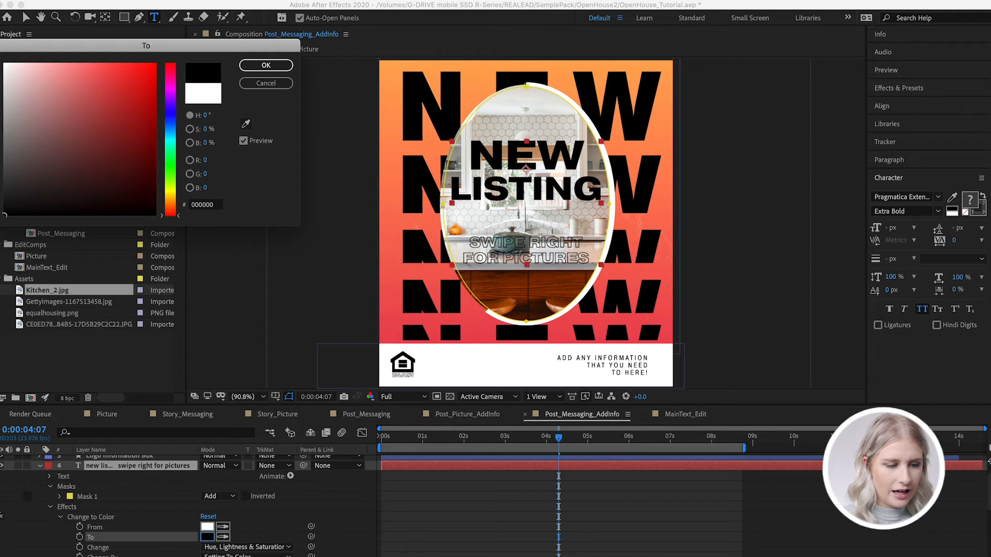
click(266, 66)
Deselect the text layer, move the playhead back toward the start and preview the post animation
click(472, 503)
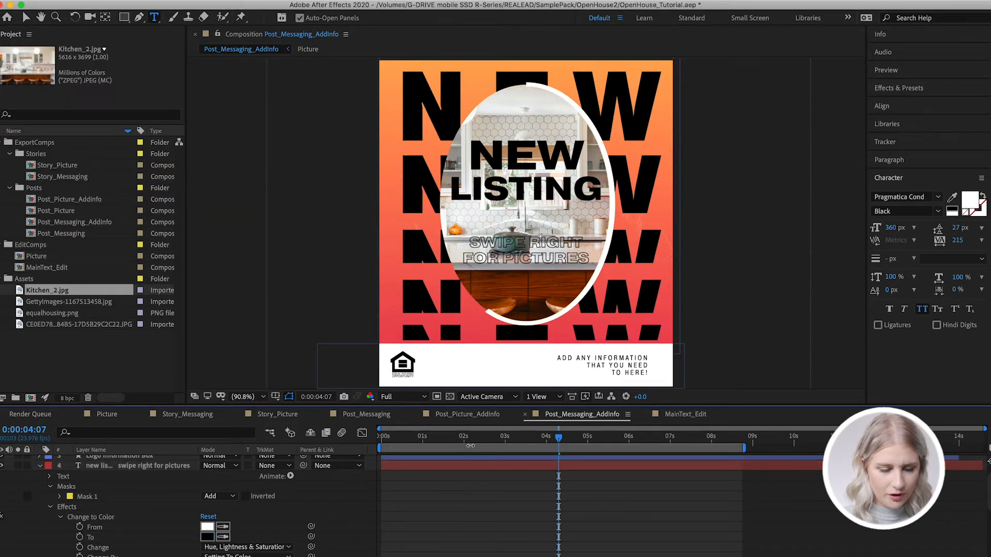
drag(467, 436, 344, 454)
key(space)
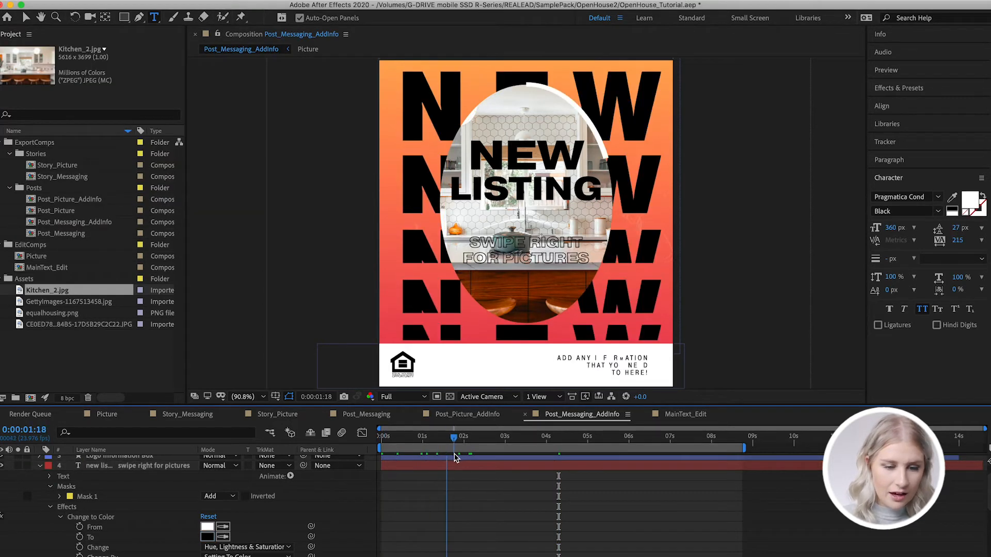
Collapse the headline text layer, select the background's Shape Layer 1 and toggle its visibility off and on to identify it
click(40, 467)
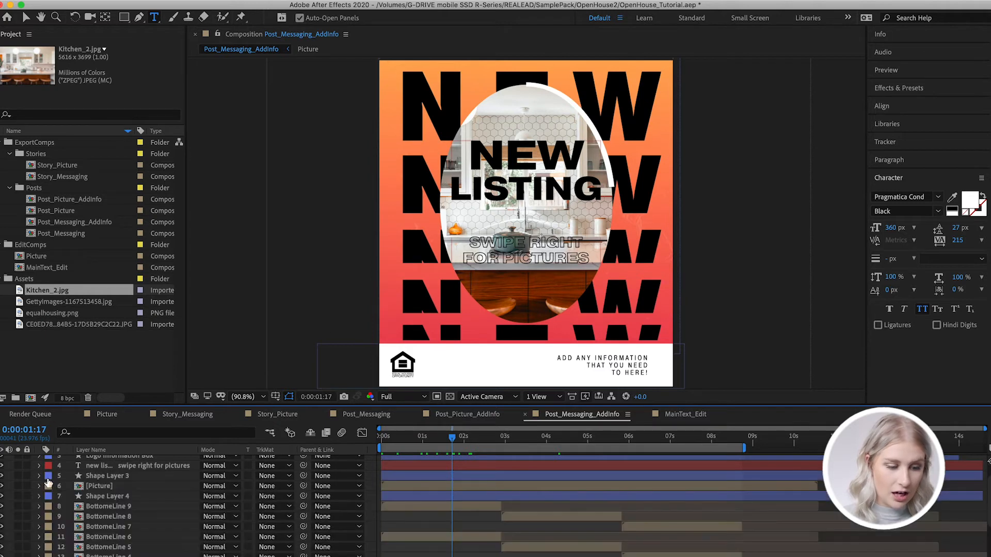
scroll(70, 516, down, 10)
scroll(104, 503, up, 2)
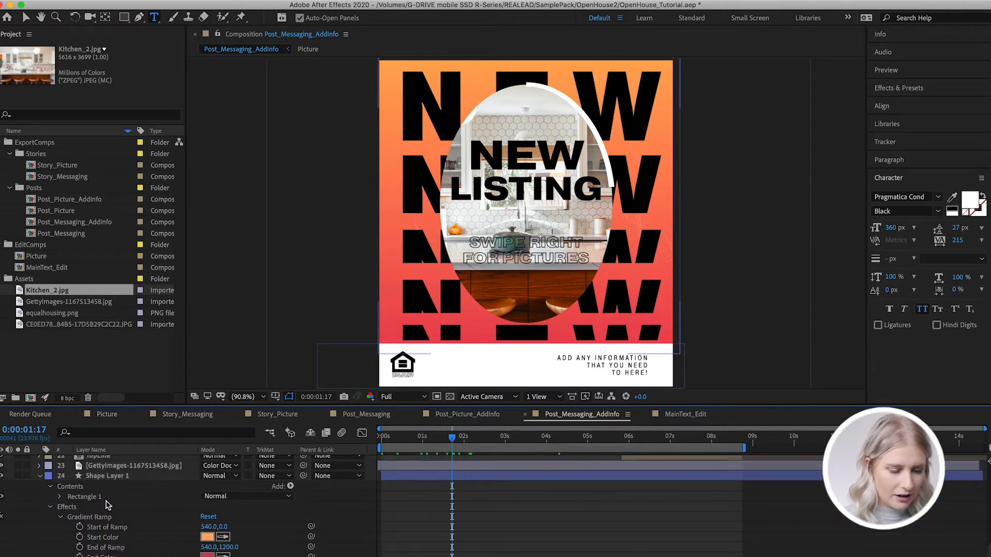
click(95, 478)
click(2, 476)
click(2, 476)
Set the End Color of Shape Layer 1's Gradient Ramp effect to blue (4250D2)
scroll(163, 547, down, 2)
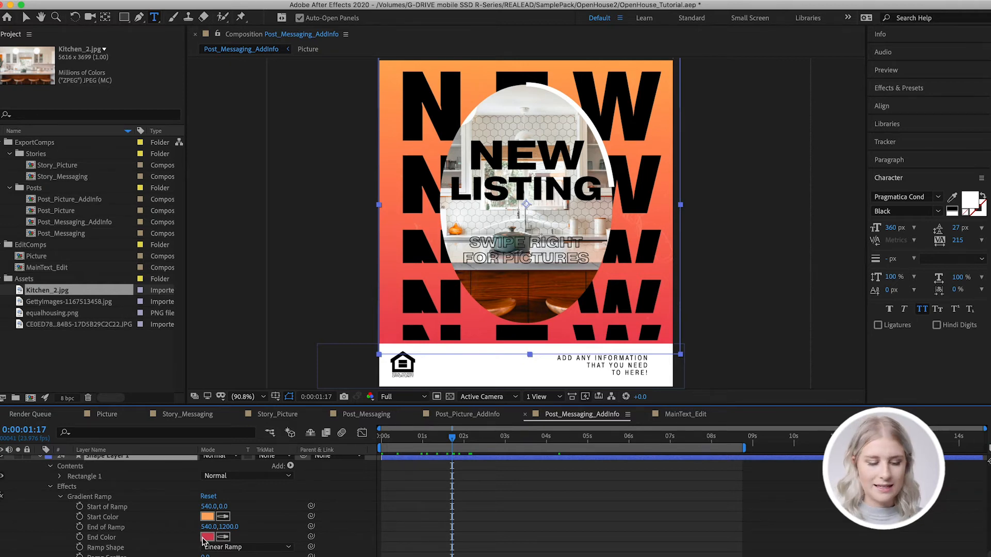
click(206, 538)
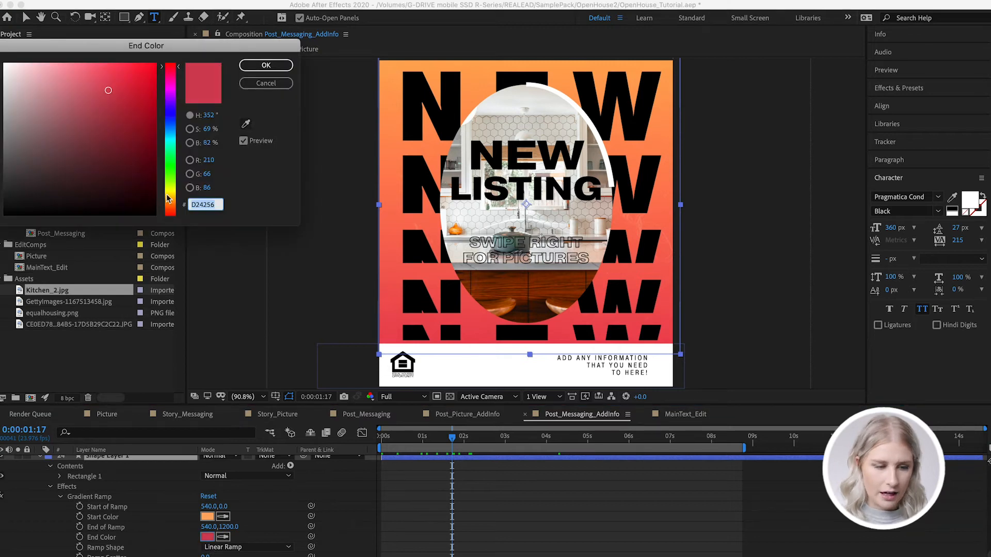
click(170, 116)
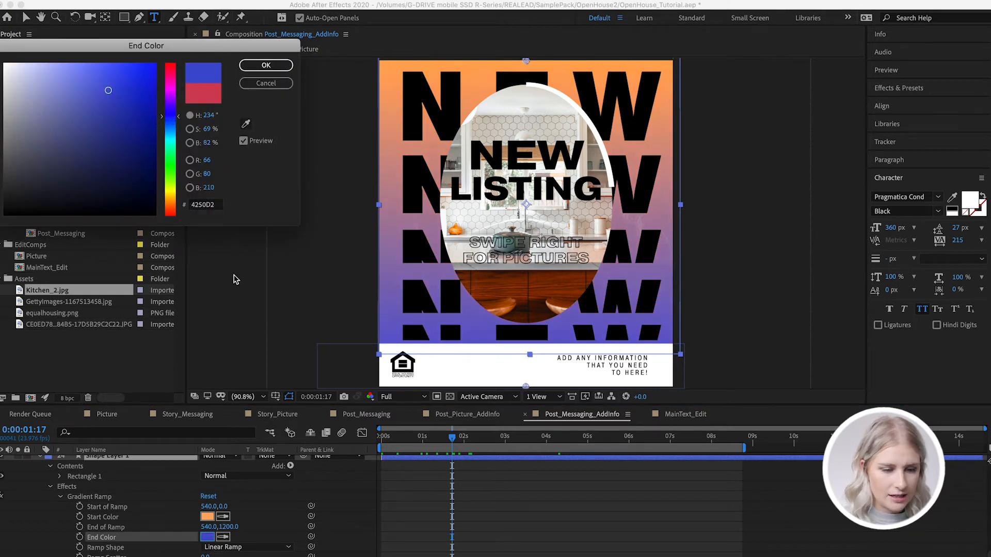
click(266, 65)
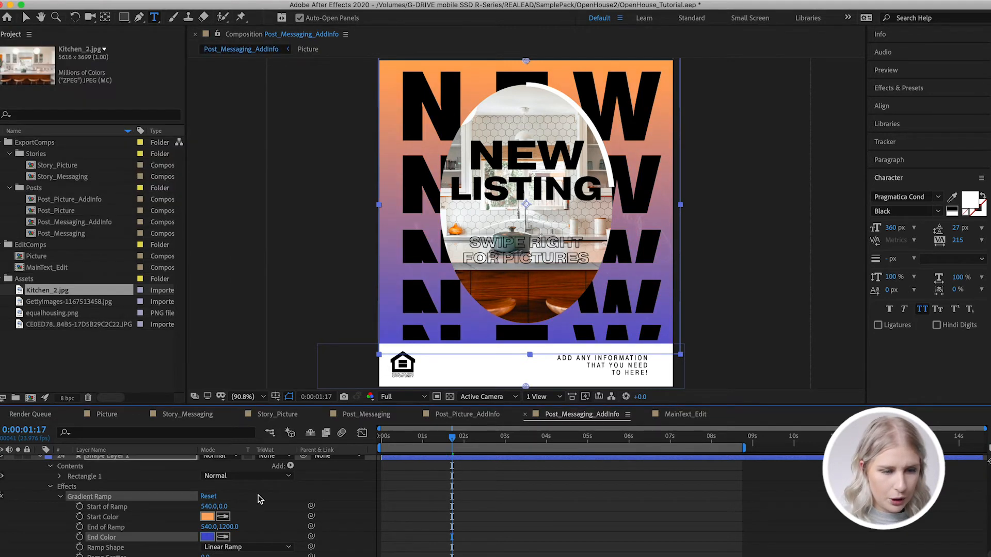
Set the Gradient Ramp's Start Color to muted green (92C685) and preview the animation from the beginning
click(207, 517)
click(168, 169)
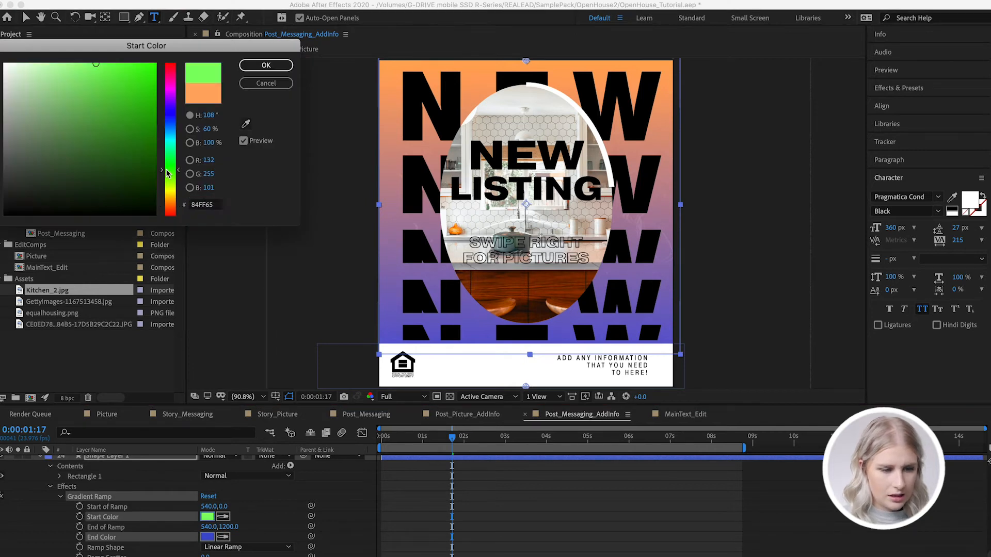
mouse_move(149, 155)
mouse_down()
mouse_move(133, 126)
mouse_move(48, 172)
mouse_move(27, 128)
mouse_move(53, 97)
mouse_up()
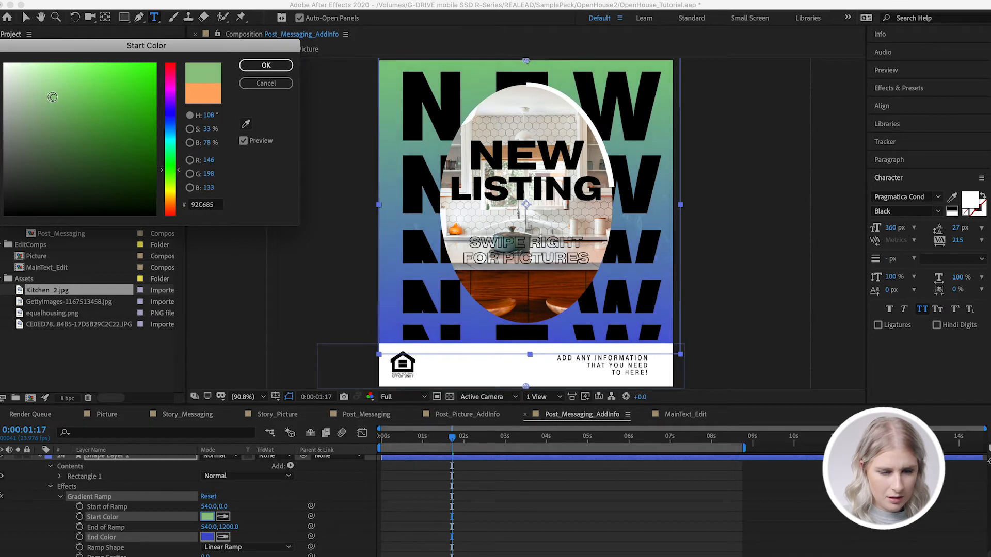
click(266, 65)
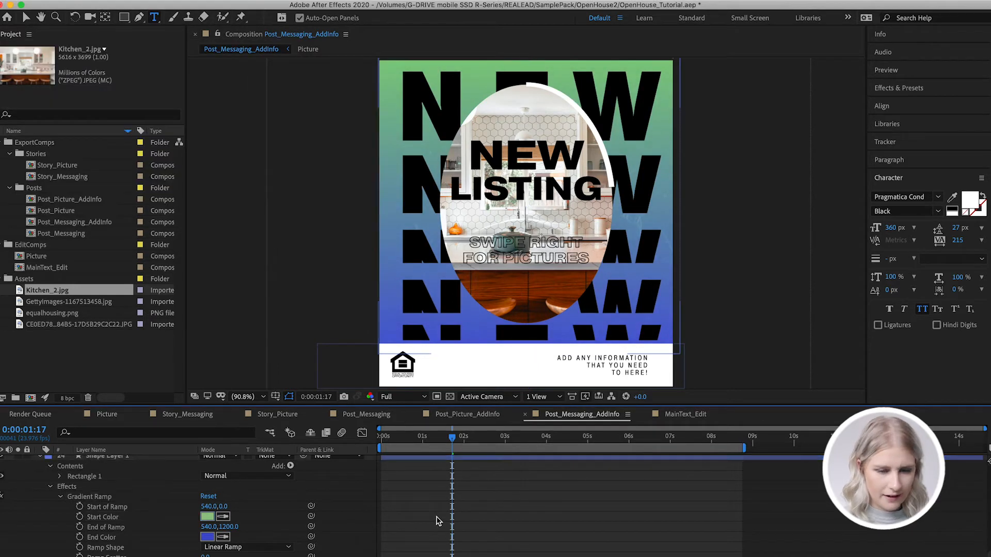
key(Home)
key(space)
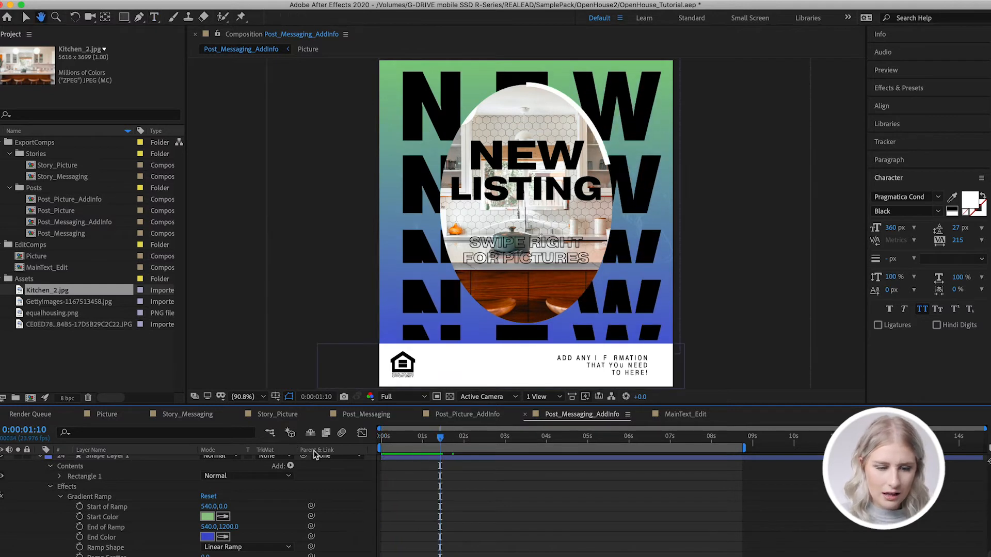
Hide the Picture layer and toggle Shape Layer 4's visibility to identify the solid oval
scroll(419, 507, up, 10)
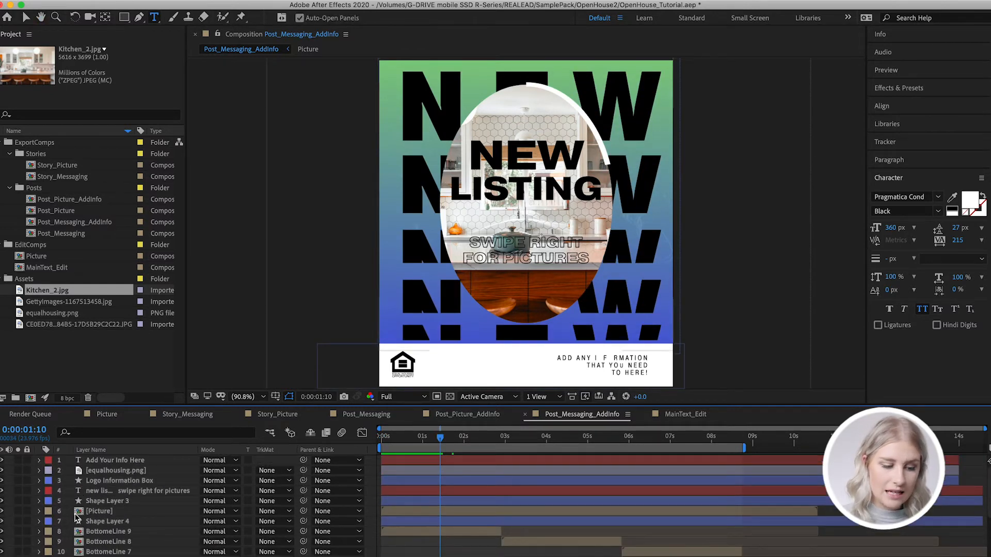
click(2, 511)
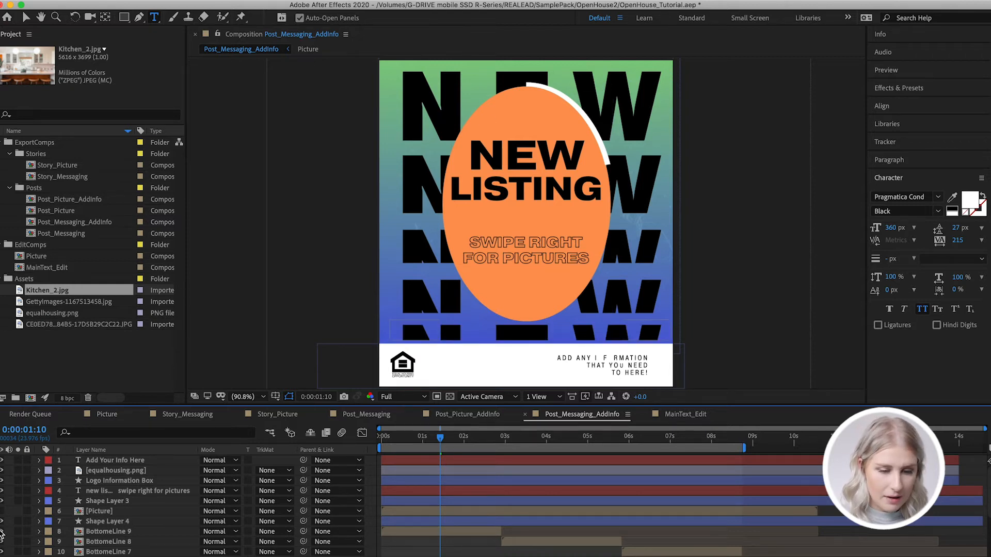
click(2, 521)
click(2, 522)
click(2, 522)
click(2, 522)
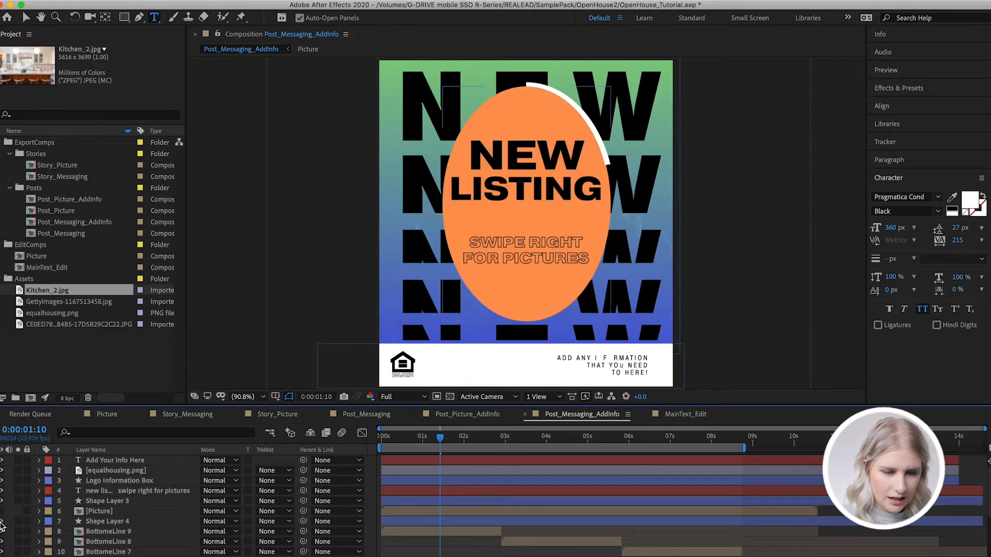
Set the To color of Shape Layer 4's Change to Color effect to a blue-green sampled from the background gradient
click(39, 522)
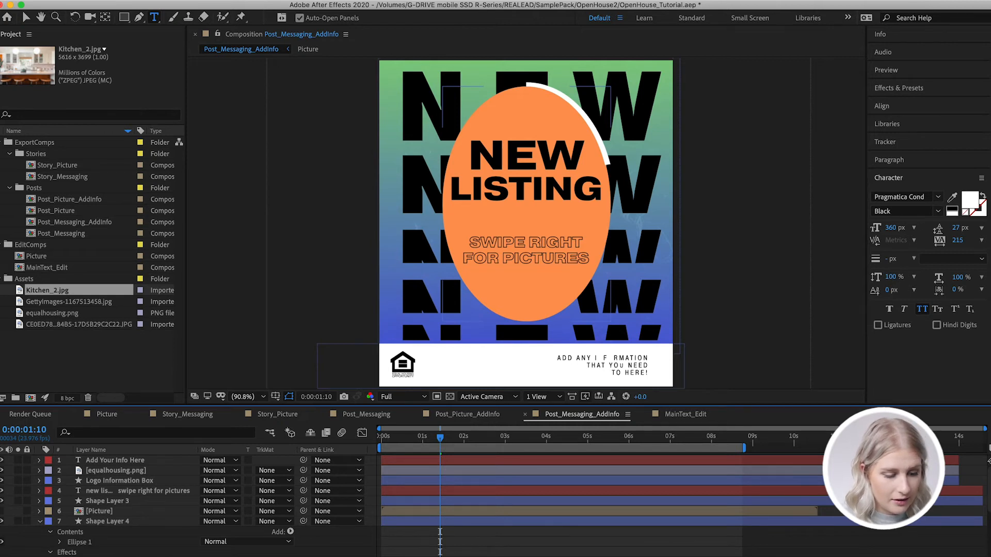
scroll(207, 506, down, 5)
click(207, 507)
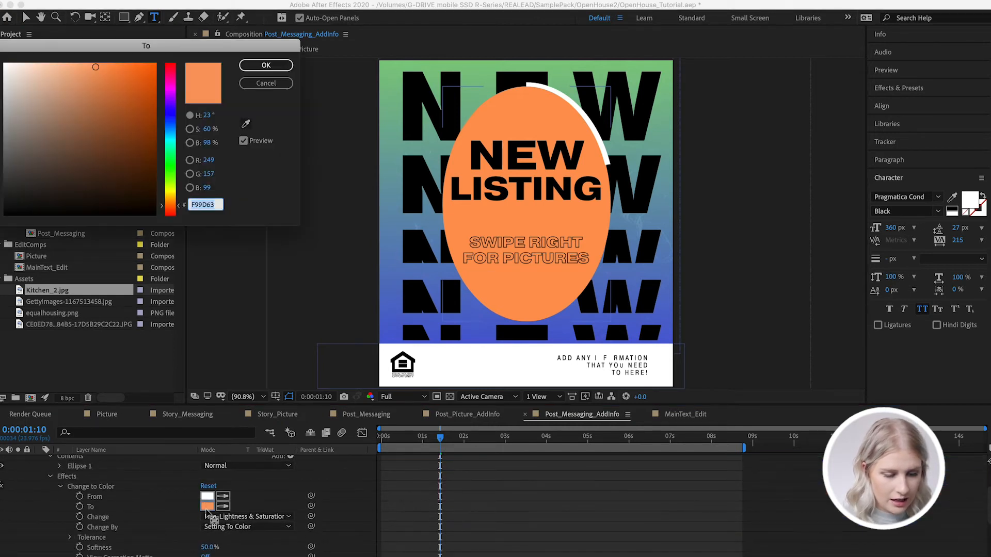
click(246, 124)
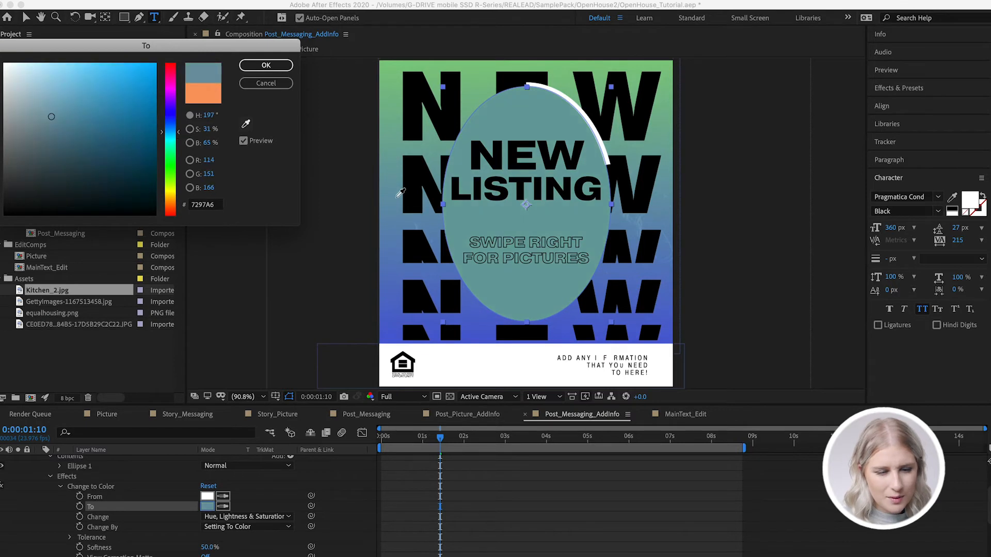
click(400, 172)
click(291, 67)
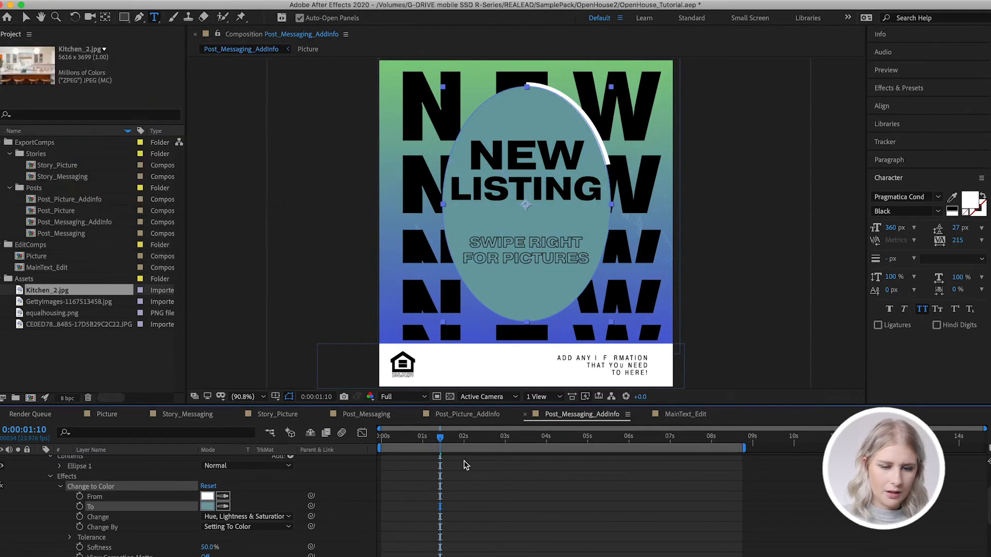
click(467, 465)
Set the To color of Shape Layer 3's Change to Color effect to soft blue (7C94CD) and preview the oval outline's animation
scroll(57, 490, up, 2)
click(50, 487)
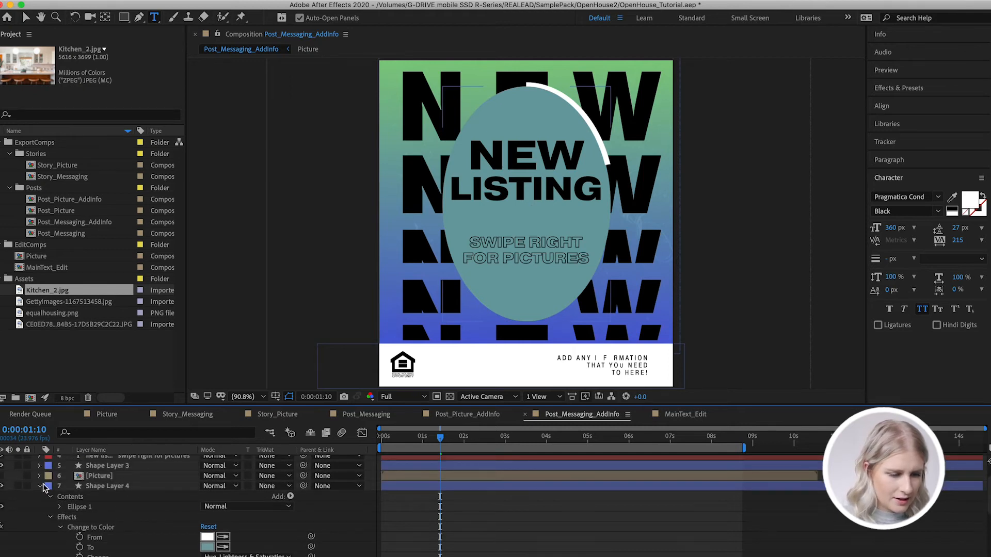
click(40, 476)
click(40, 467)
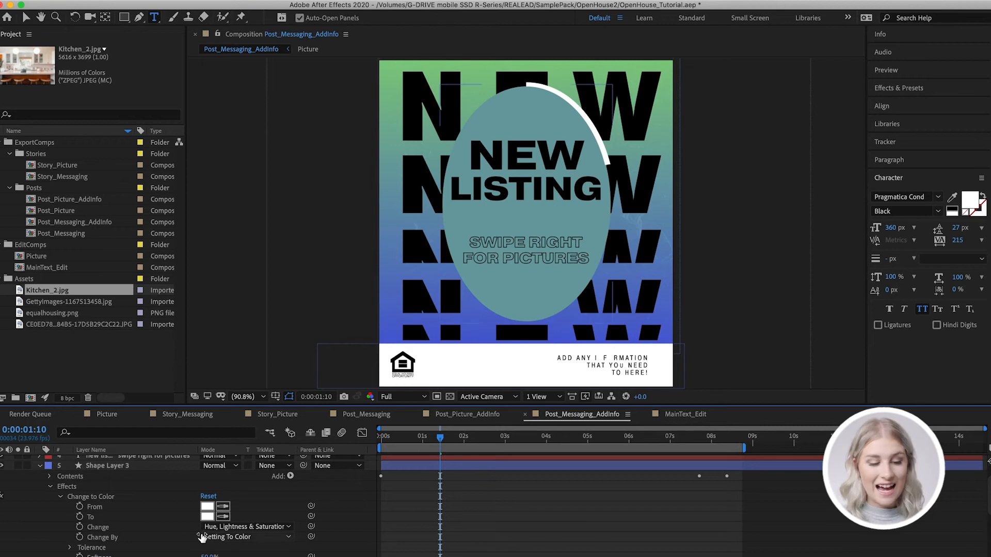
click(207, 517)
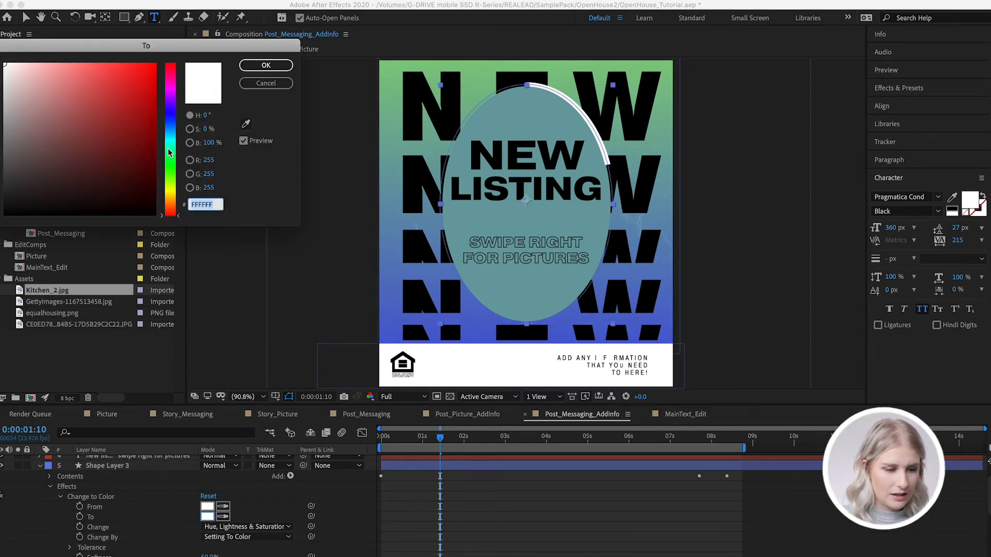
click(171, 121)
click(155, 182)
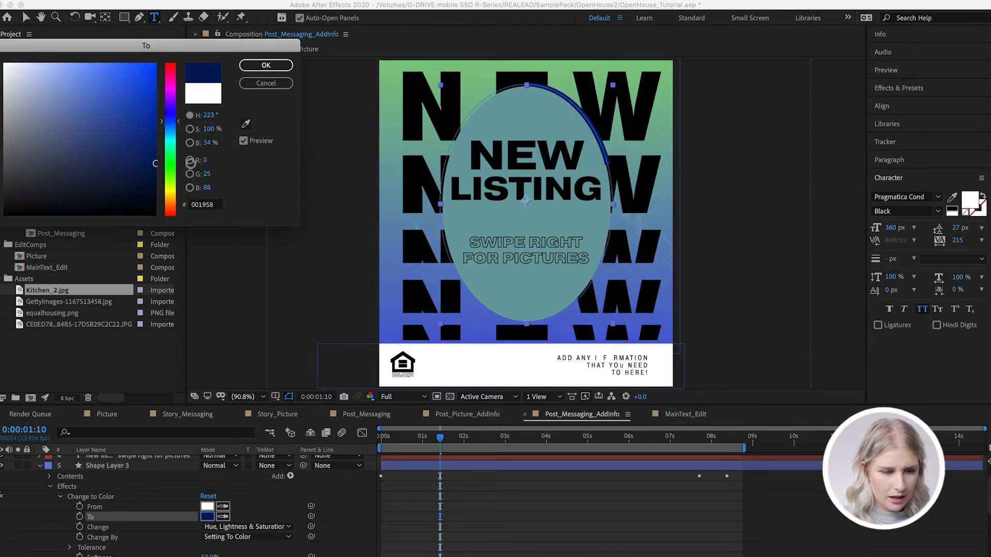
mouse_move(185, 186)
mouse_down()
mouse_move(81, 184)
mouse_move(15, 112)
mouse_move(79, 97)
mouse_move(64, 93)
mouse_up()
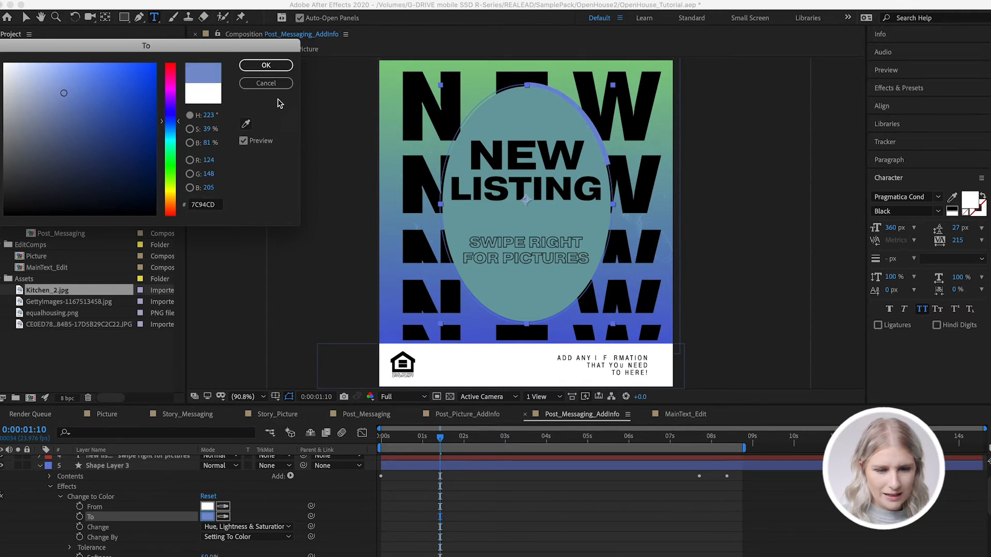
click(267, 84)
click(483, 526)
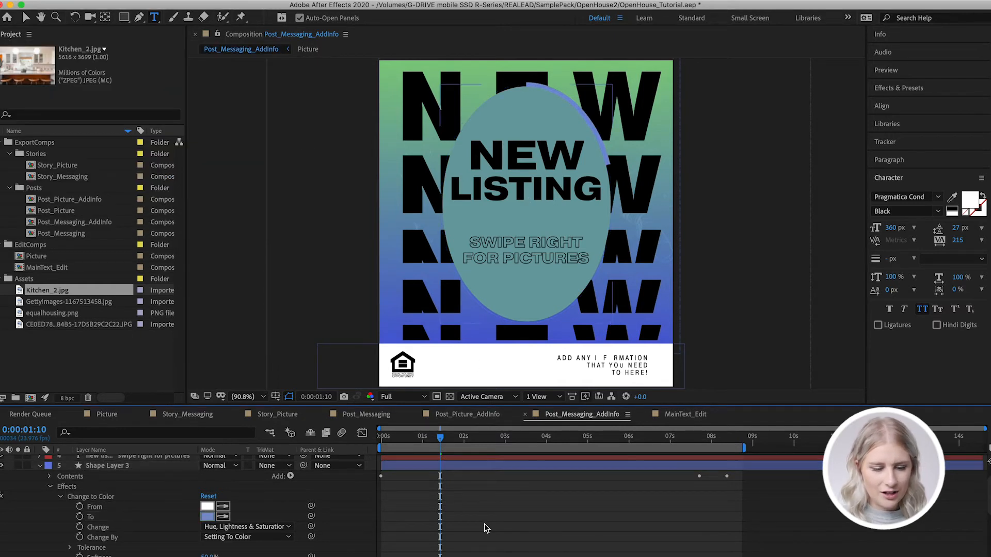
key(space)
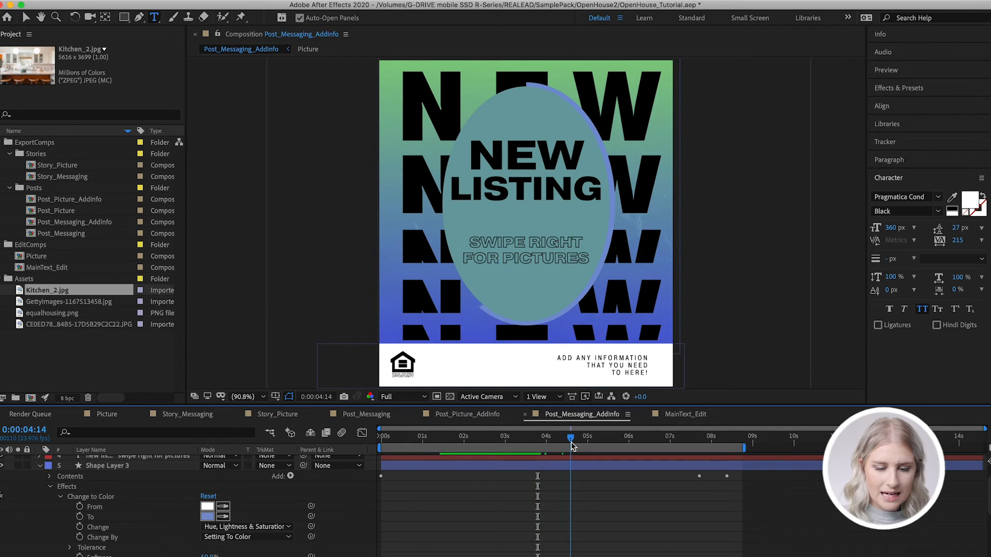
click(40, 466)
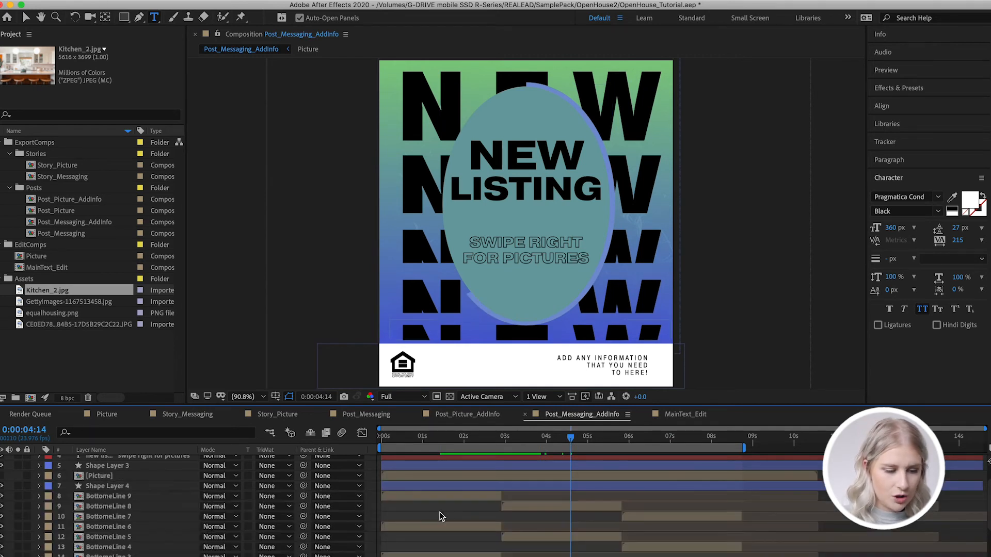
Replace the text of the Add Your Info Here layer with "TYPE WHAT YOU WANT."
click(463, 461)
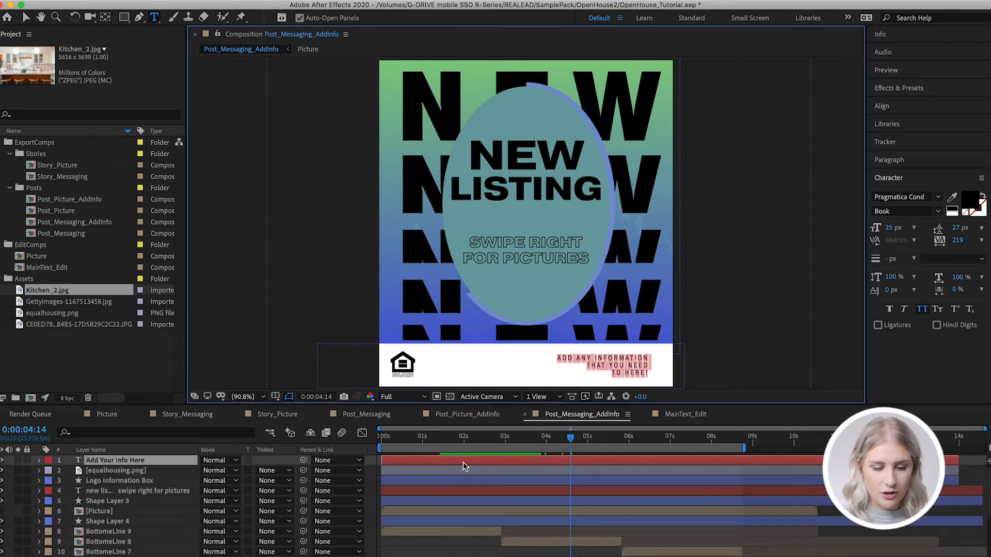
text(TYPE WHAT YOU WANT.)
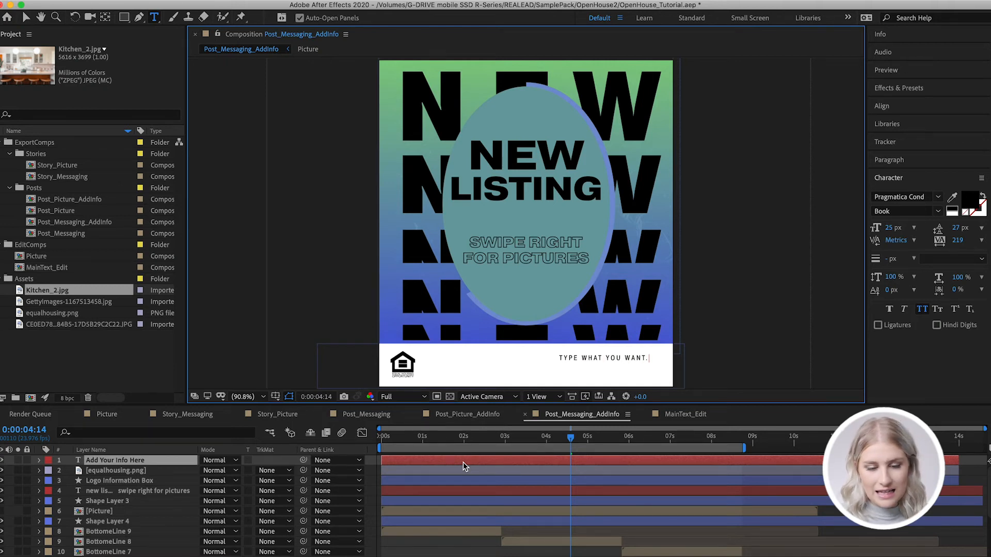
Try the fonts Savoye LET and STIXIntegralsUpSm on the whole Add Your Info Here text
key(super+a)
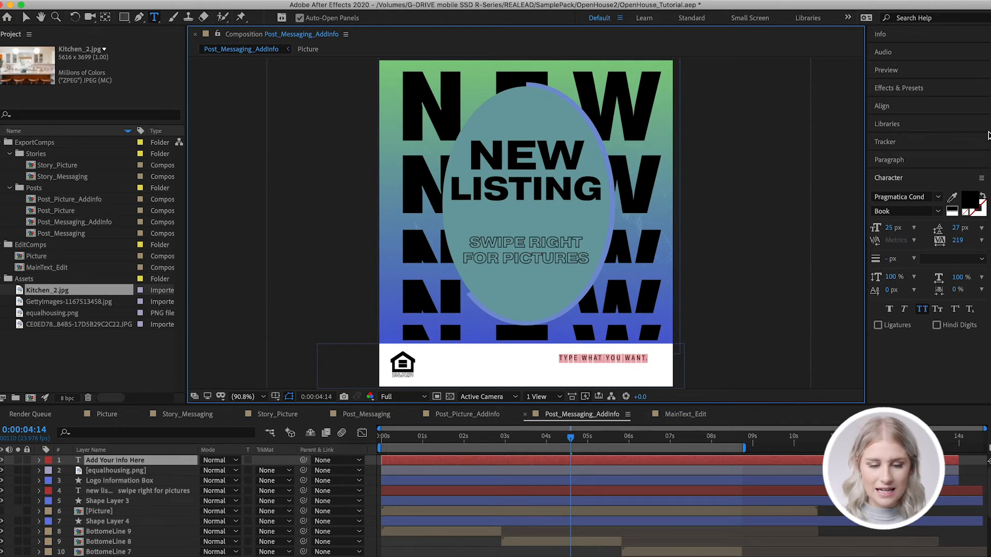
click(938, 197)
scroll(846, 353, down, 2)
scroll(846, 353, down, 1)
click(824, 420)
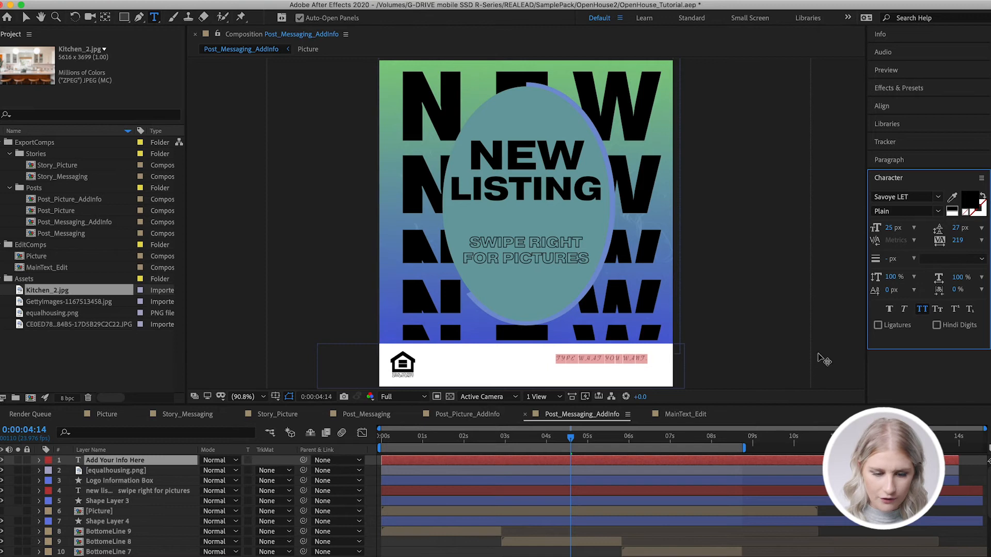
click(938, 198)
scroll(840, 387, down, 1)
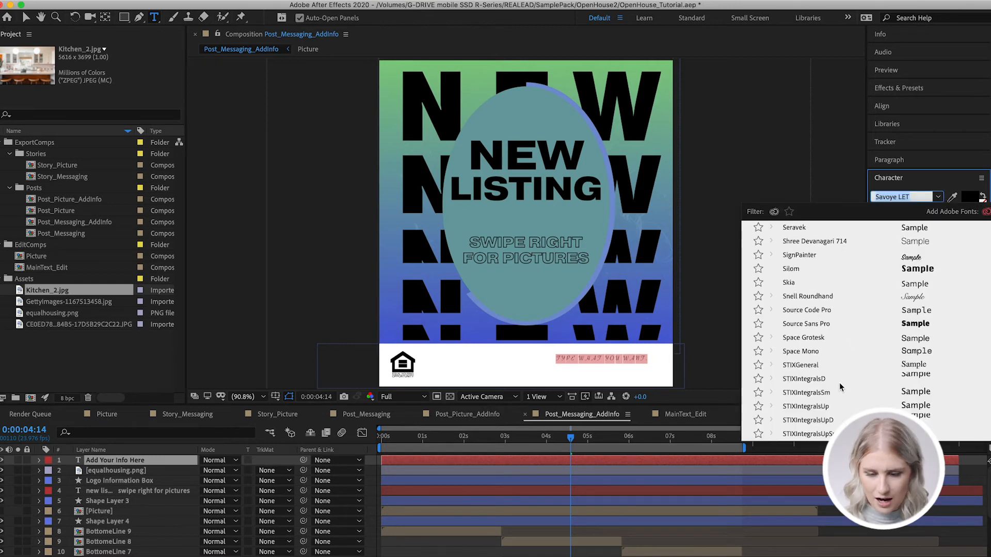
click(826, 436)
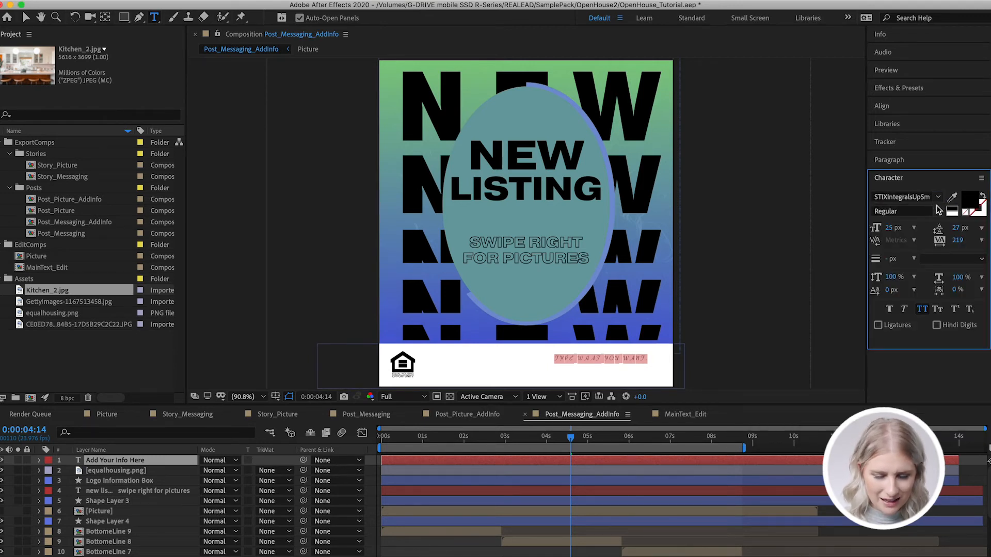
Set the font of the Add Your Info Here text to VCR OSD Mono and reselect its text
click(938, 199)
scroll(840, 392, down, 10)
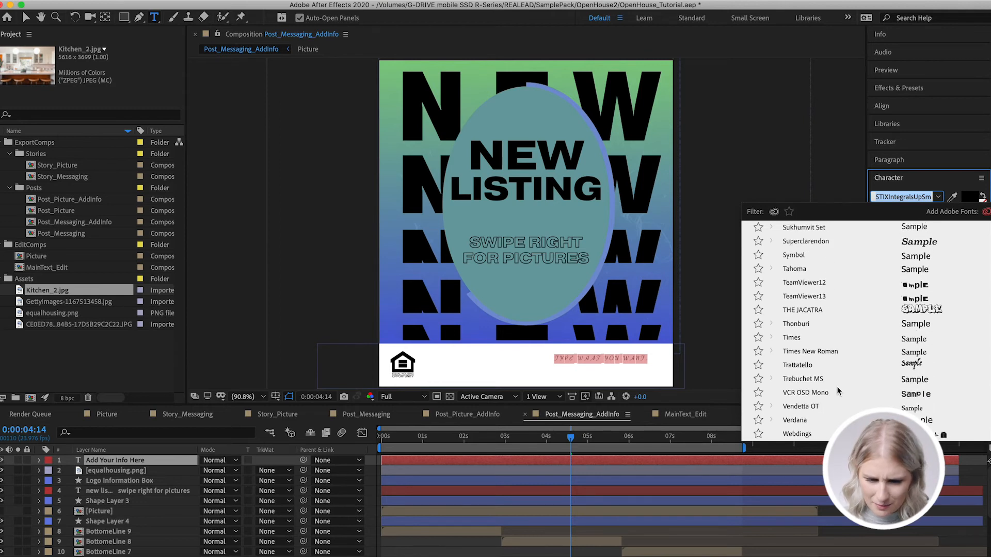
click(826, 394)
click(682, 522)
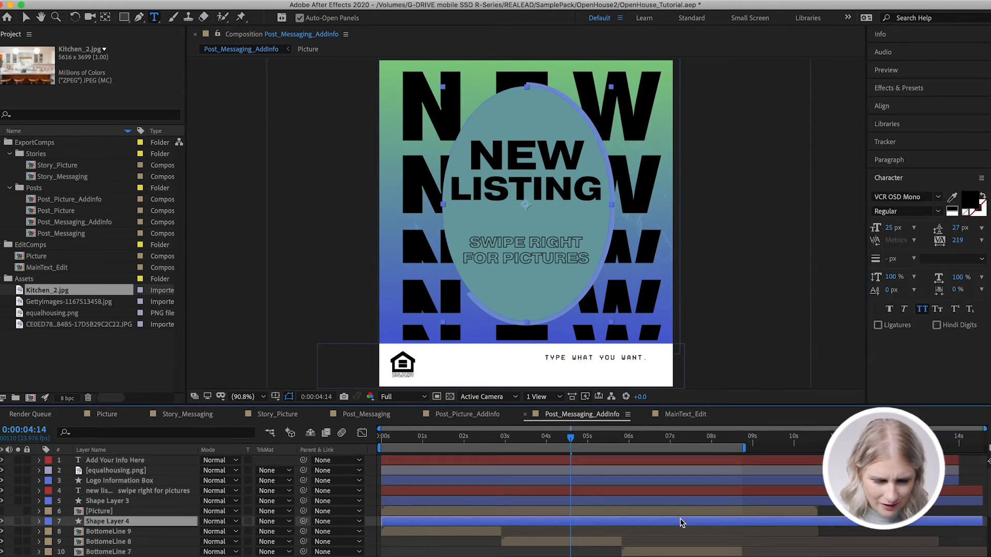
double_click(511, 460)
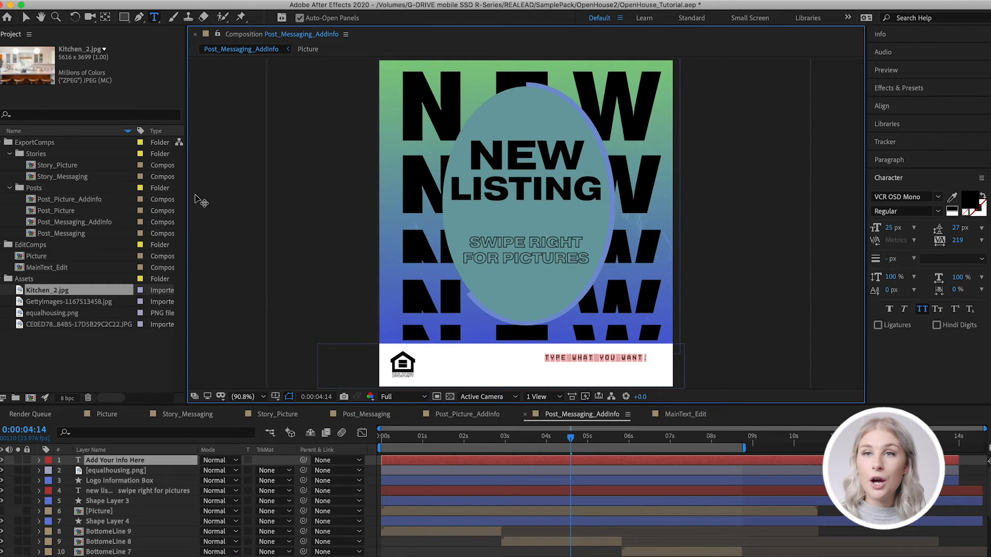
Add equalhousing.png from the Assets folder as the top layer of the Post_Messaging_AddInfo composition
click(24, 316)
drag(23, 317, 426, 457)
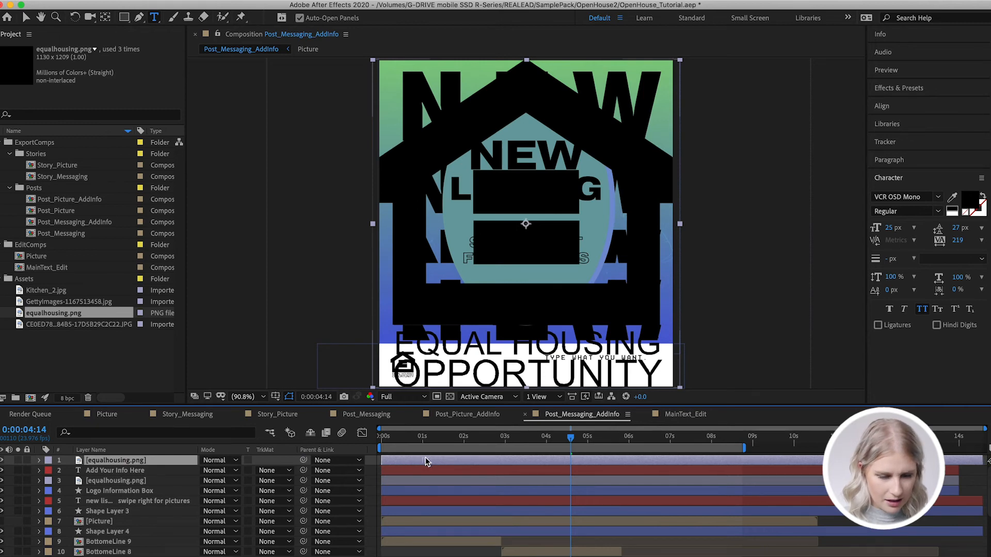
Scale the newly added equalhousing.png layer to 8%, try it beside the existing logo in the white information box, and delete it
click(39, 461)
click(51, 471)
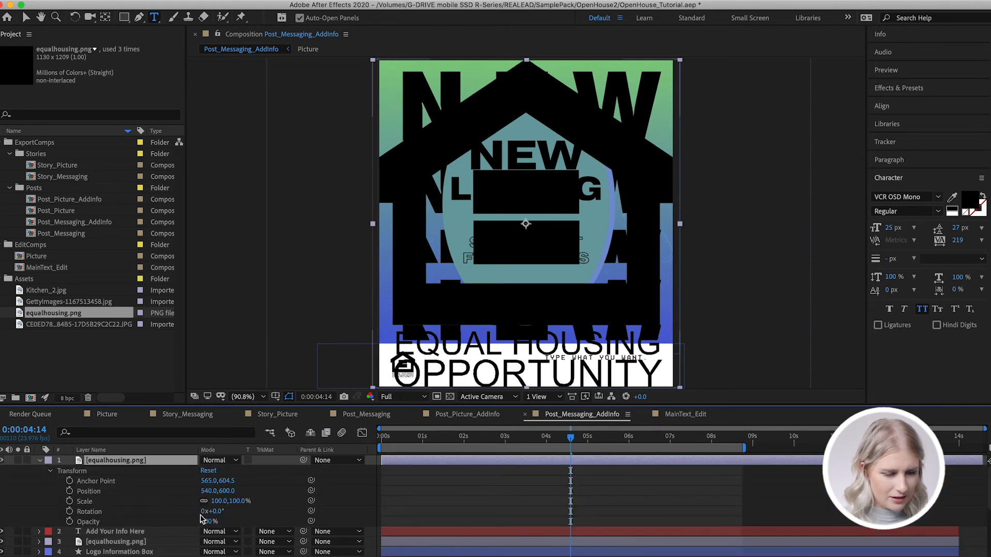
text(8)
key(Return)
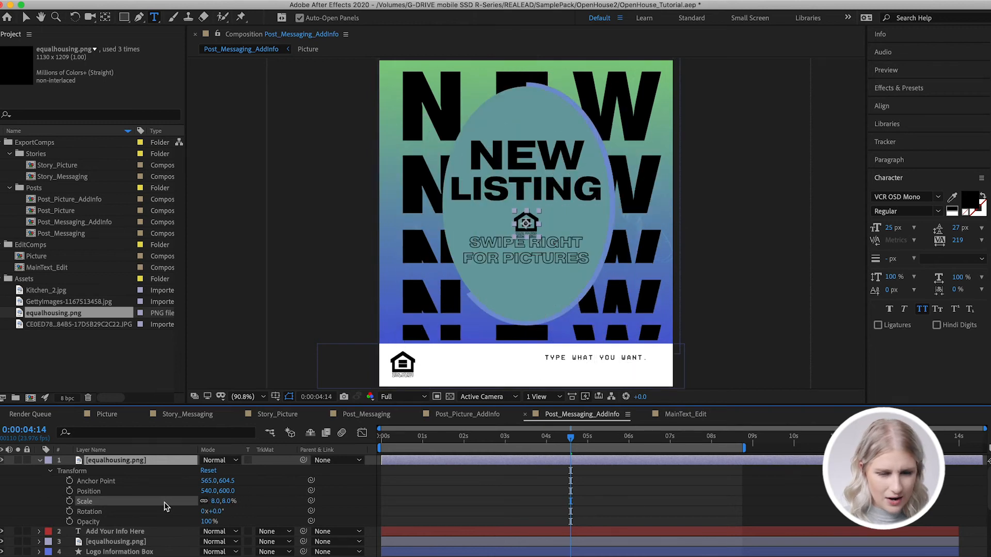
key(Return)
key(v)
drag(526, 223, 426, 372)
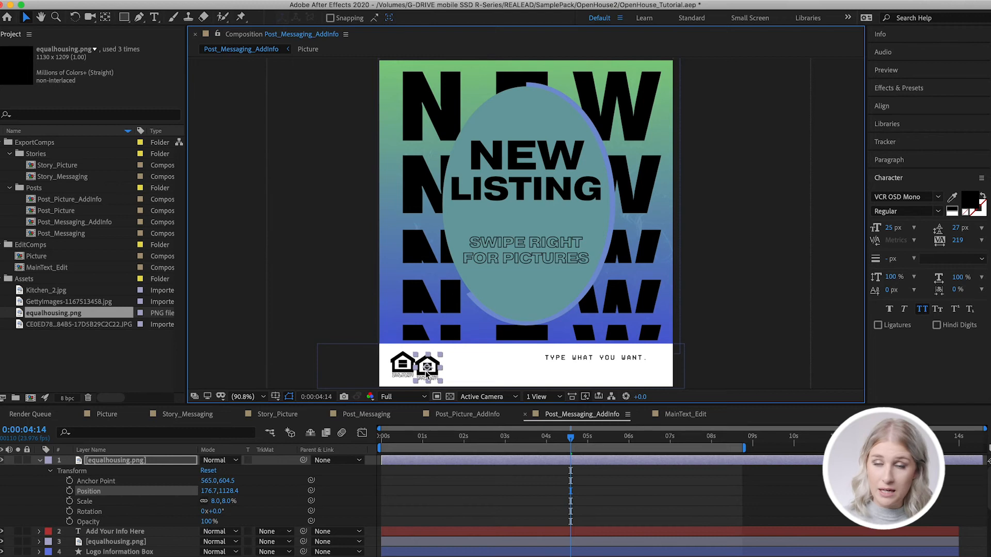
key(Delete)
Open the Post_Picture composition and move the current time to 0:00:00:23
click(31, 211)
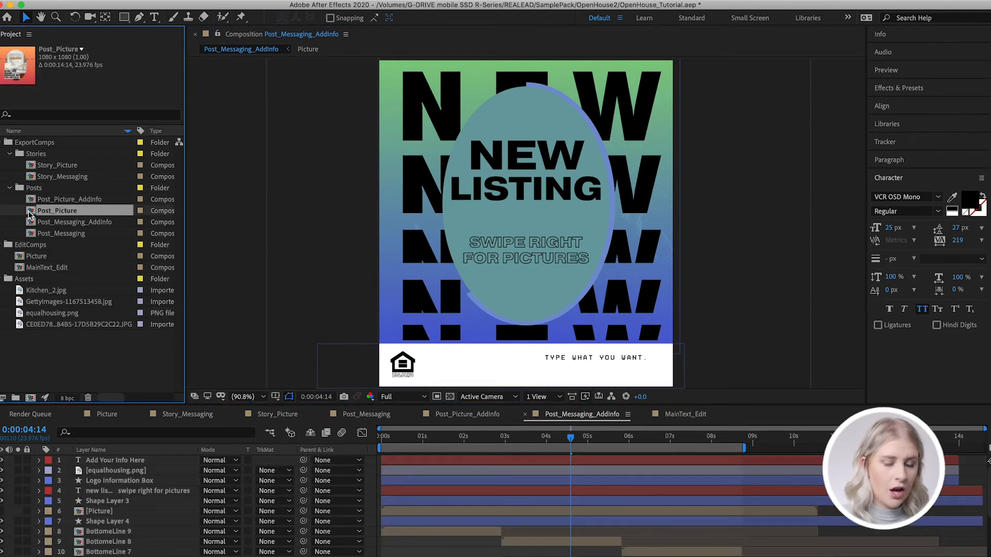
double_click(29, 212)
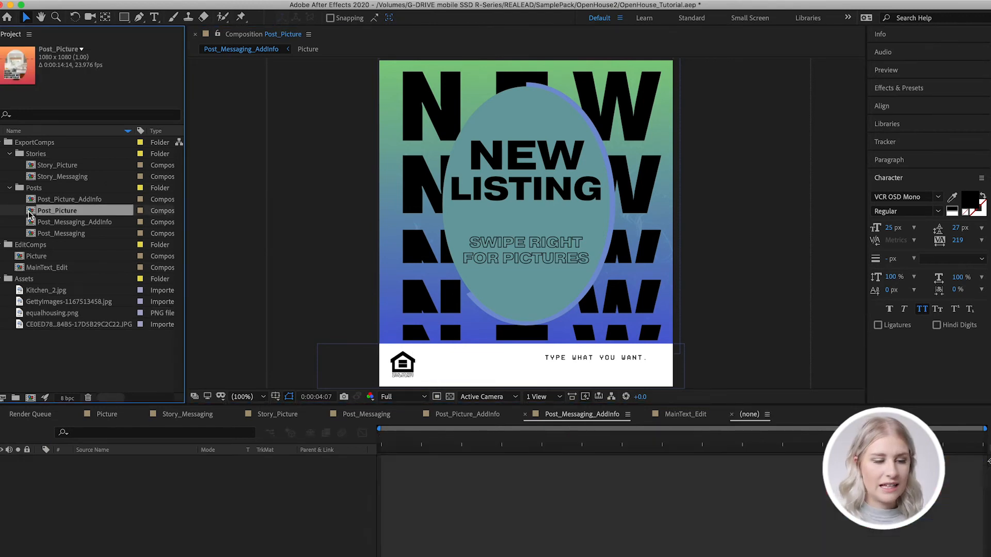
drag(479, 441, 422, 447)
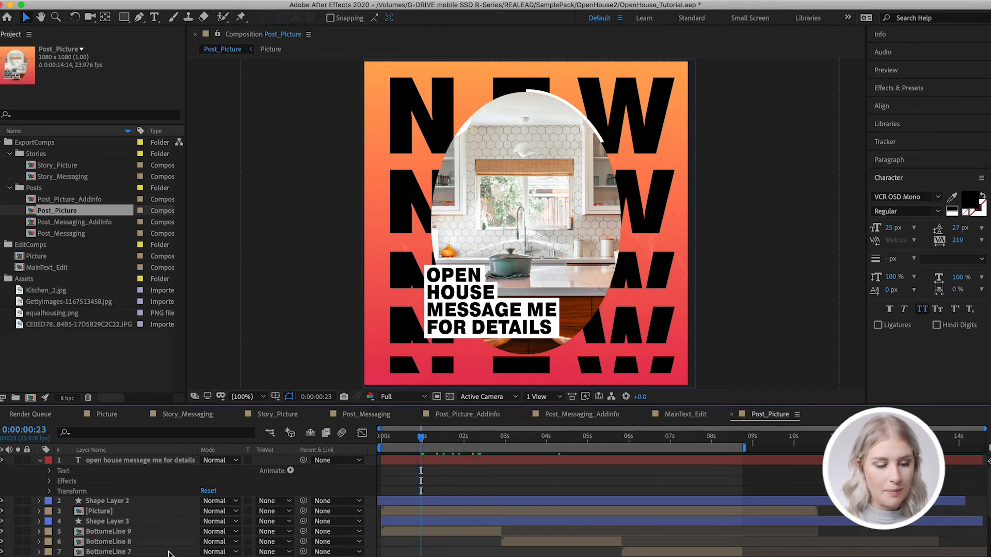
click(113, 513)
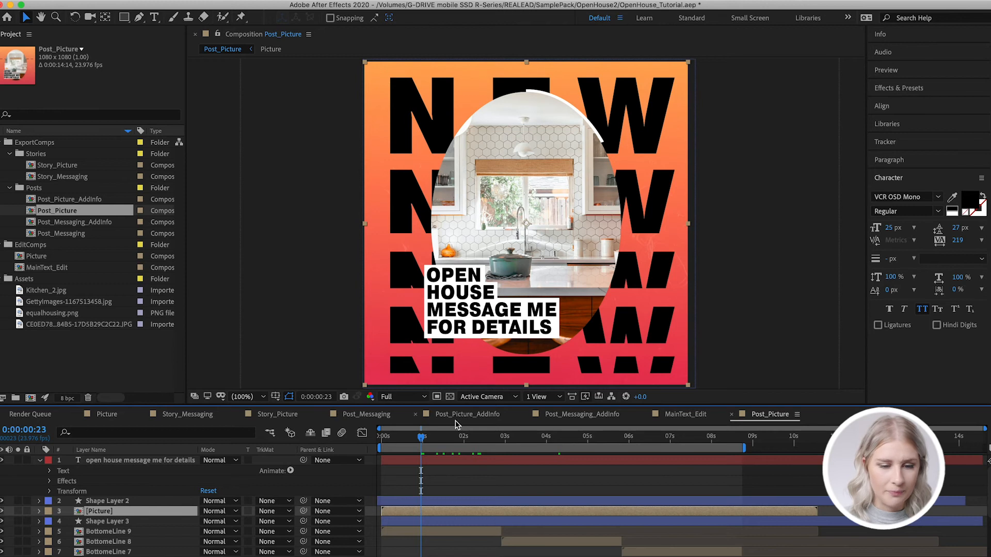
click(446, 479)
scroll(446, 479, down, 2)
scroll(447, 479, up, 2)
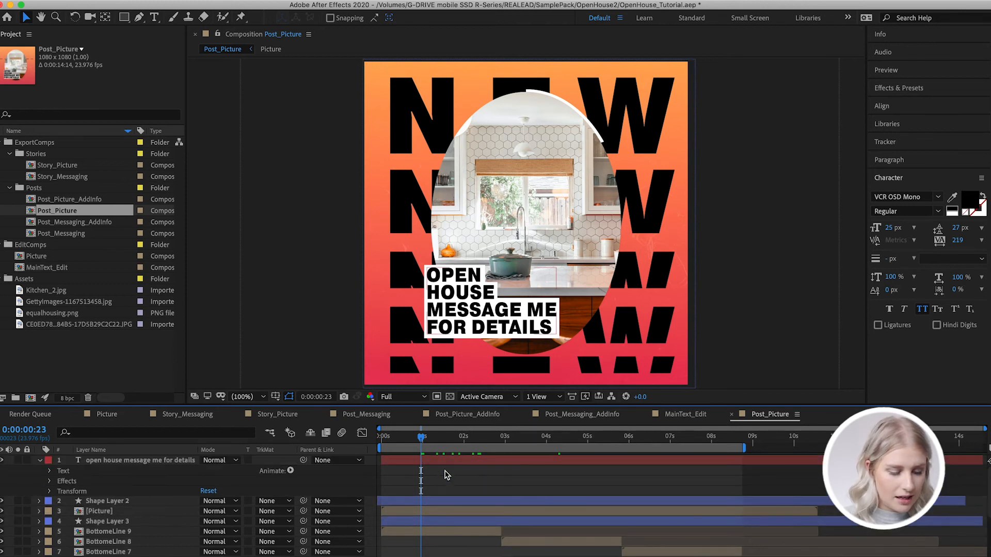
Replace the open house text layer's wording with "new listing message me for details", keeping NEW and LISTING on separate lines
double_click(447, 461)
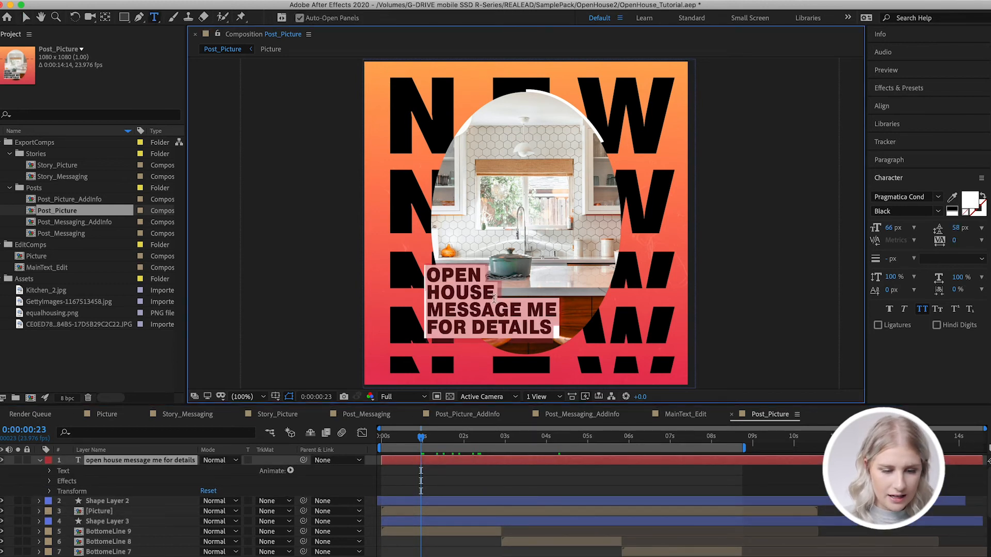
text(new listing)
key(Return)
text(messag)
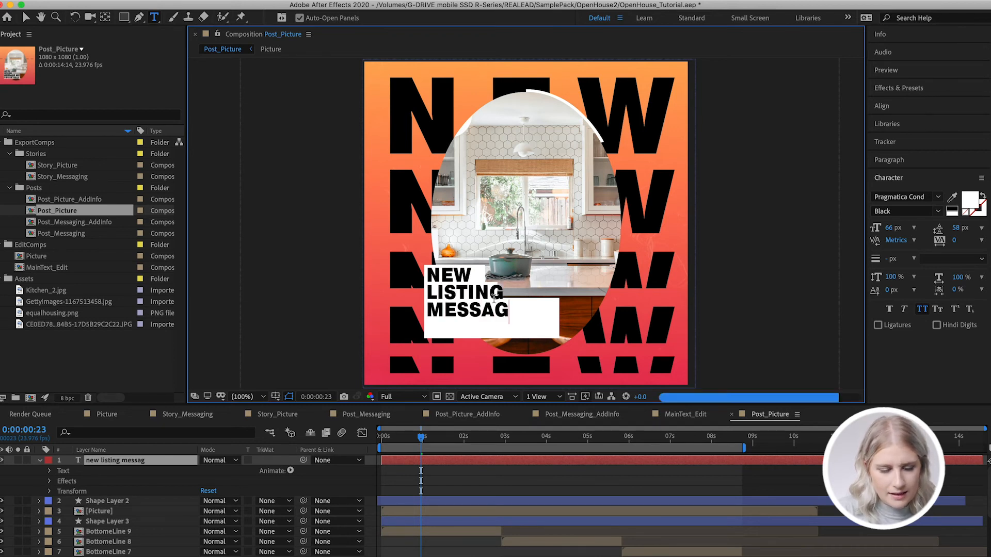
text(e mefor d)
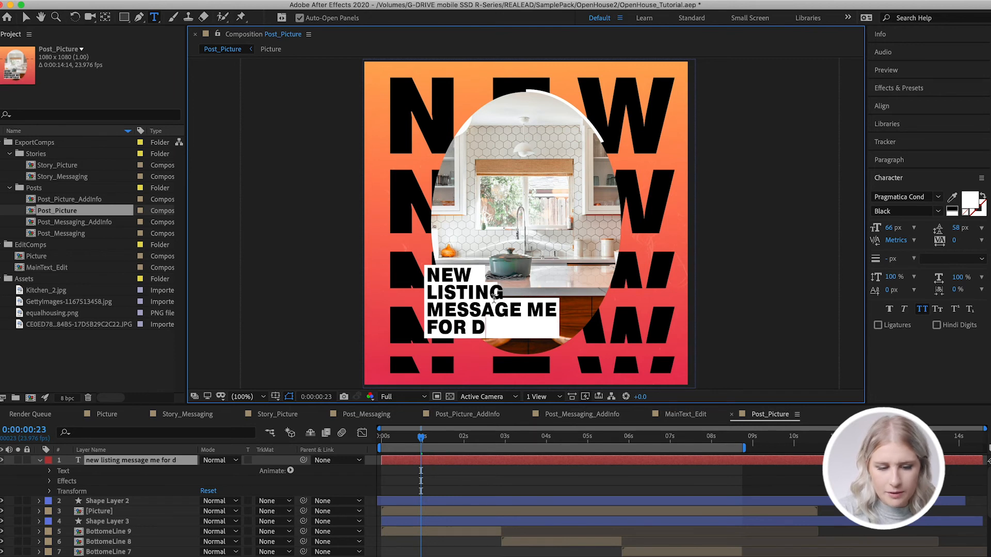
text(etails)
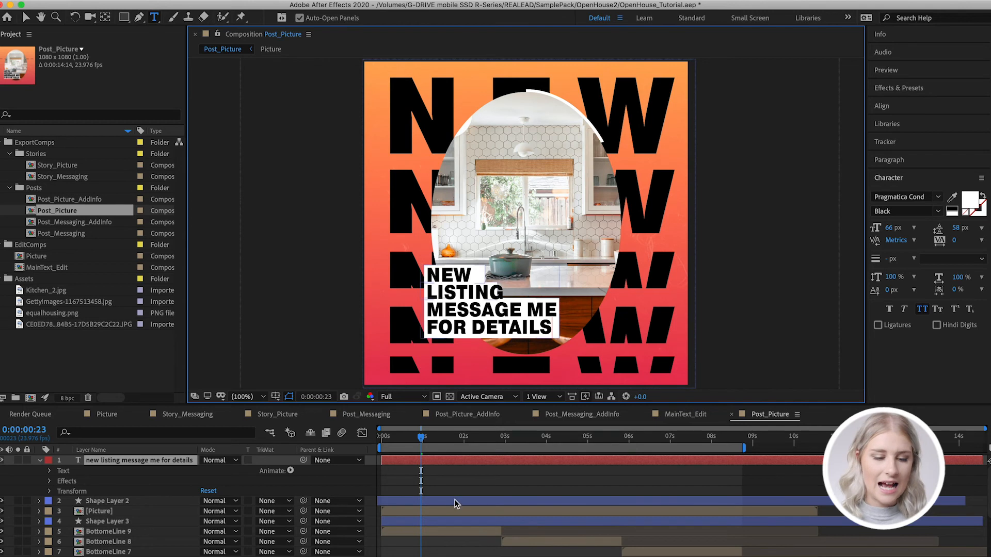
text(v)
Widen the white rectangle behind LISTING in Shape Layer 2 so that it covers the whole word
click(434, 504)
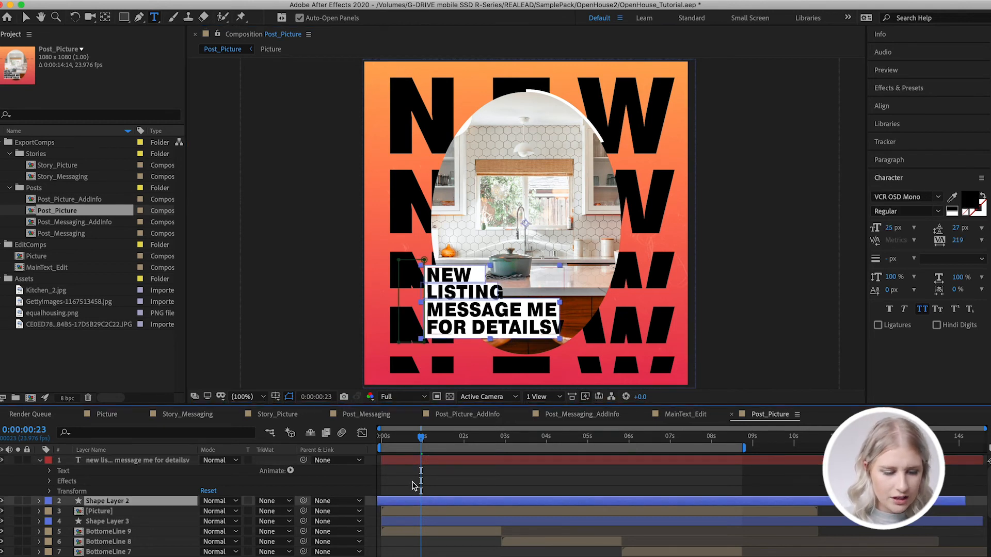
click(2, 500)
click(2, 501)
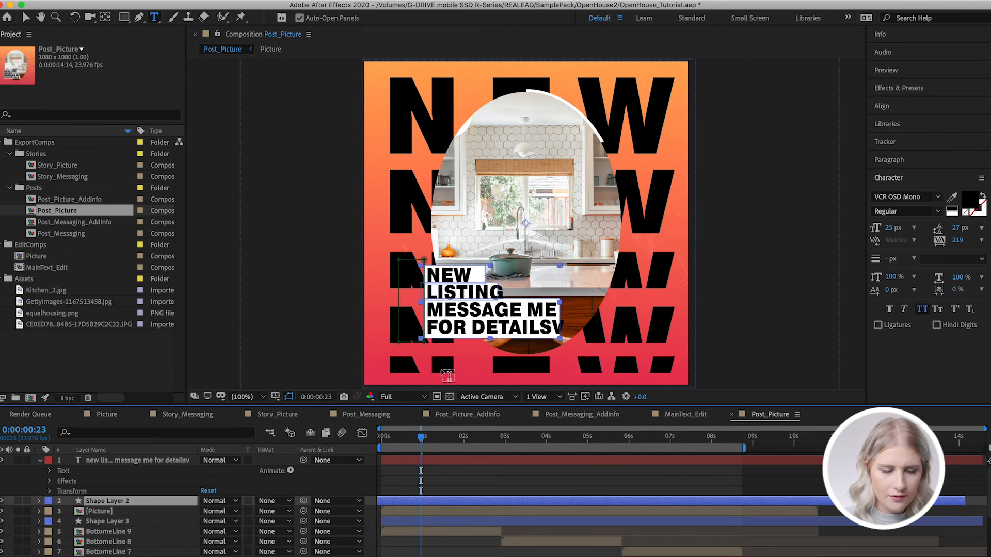
key(v)
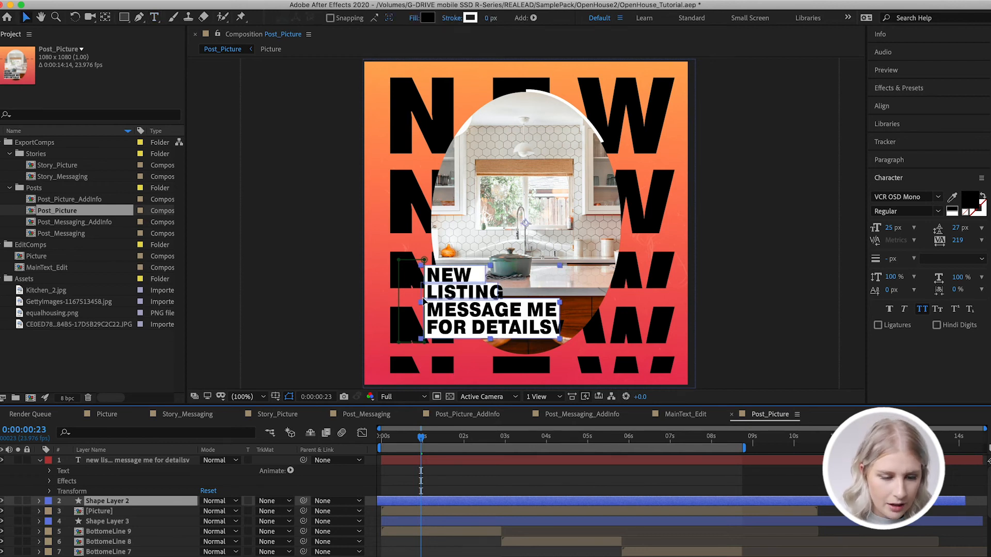
click(424, 301)
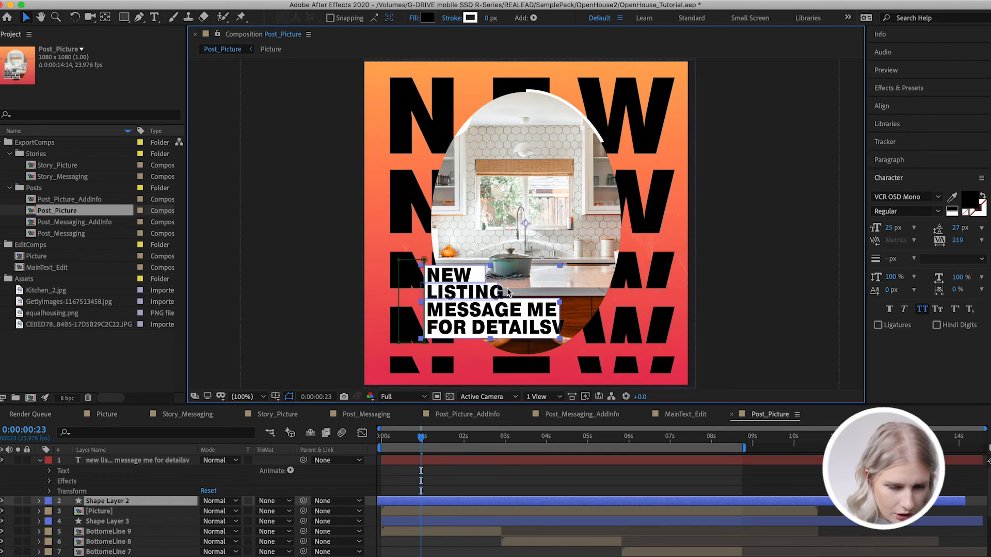
key(Return)
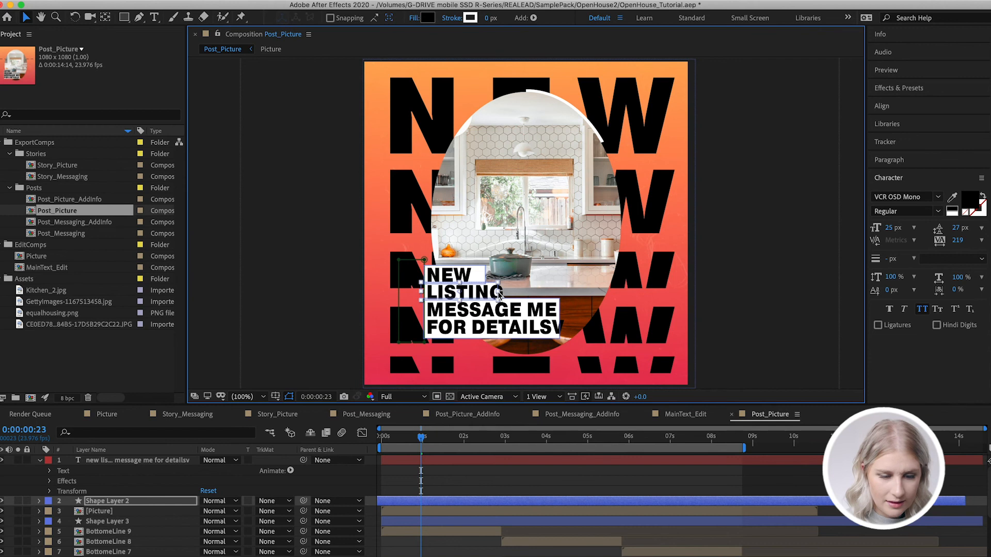
drag(500, 293, 508, 295)
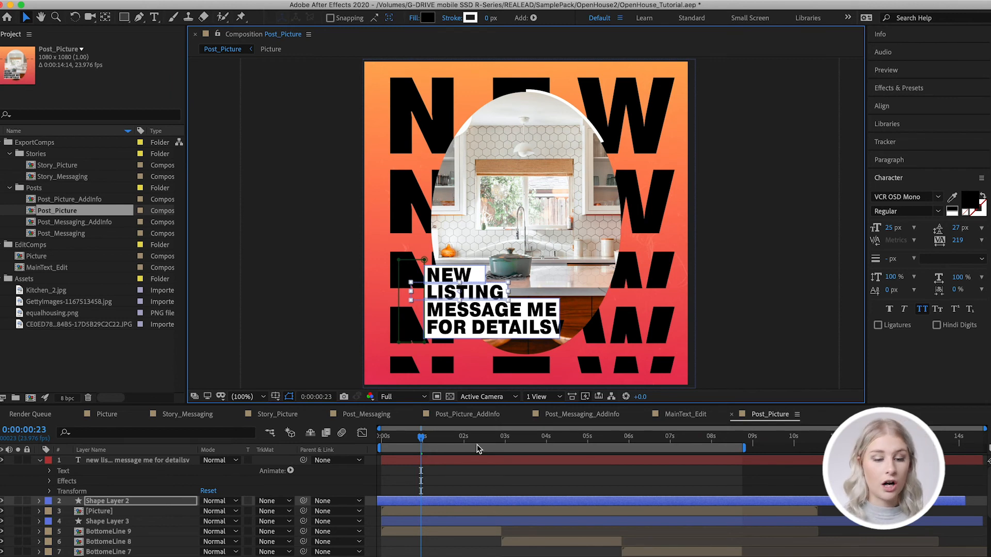
click(467, 488)
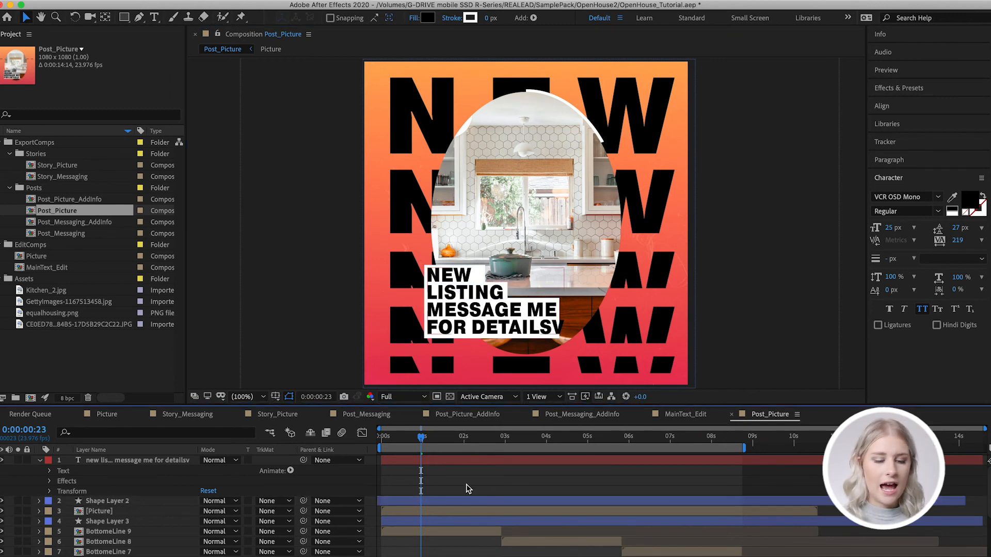
Reselect the LISTING rectangle in Shape Layer 2 and extend it slightly further past the end of the word
click(426, 502)
click(504, 292)
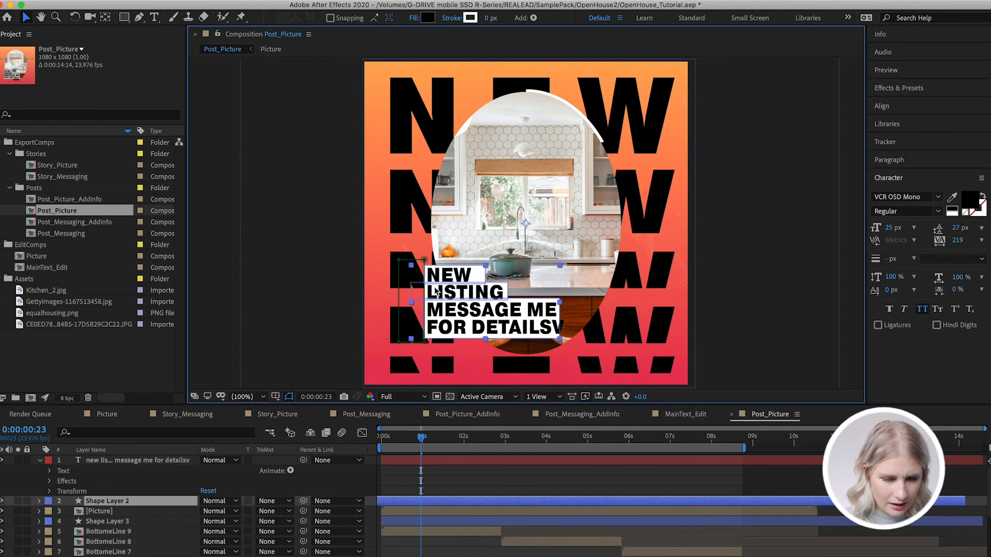
click(412, 300)
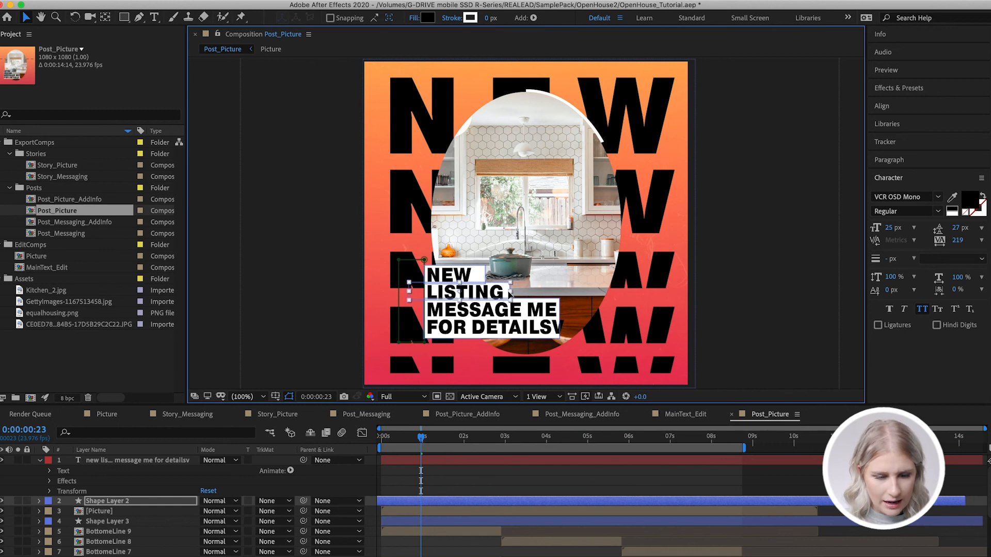
click(442, 479)
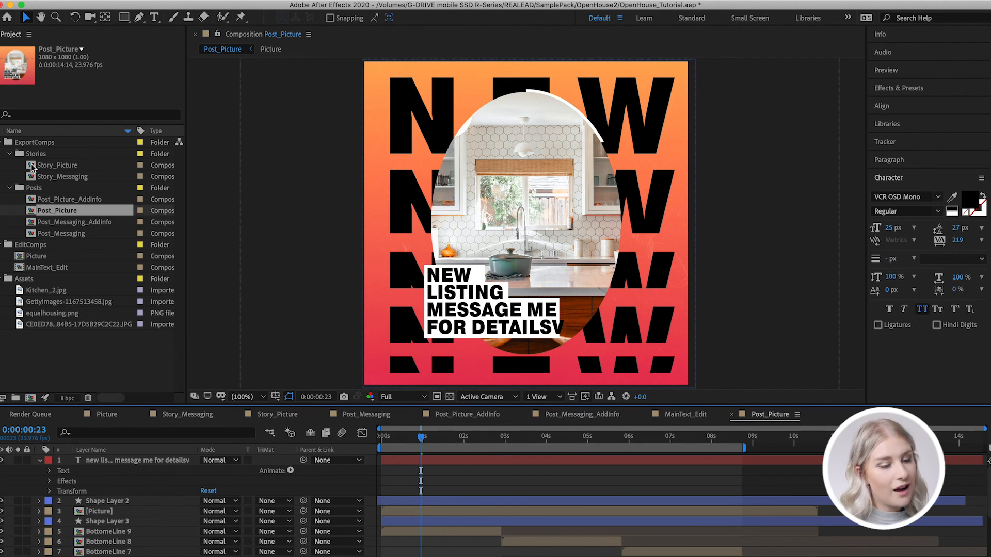
Open the Story_Picture and Story_Messaging compositions to review the story versions of the template
double_click(32, 166)
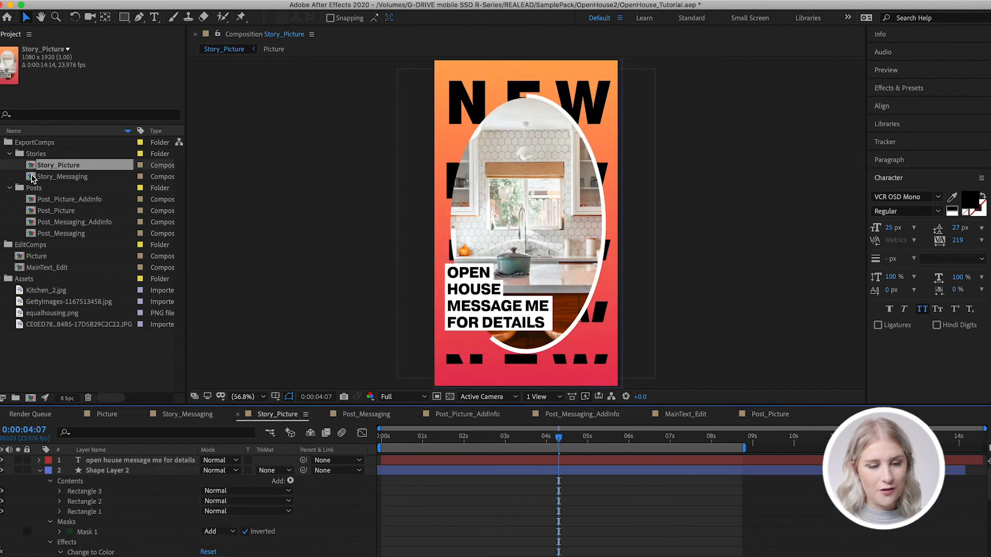
double_click(31, 177)
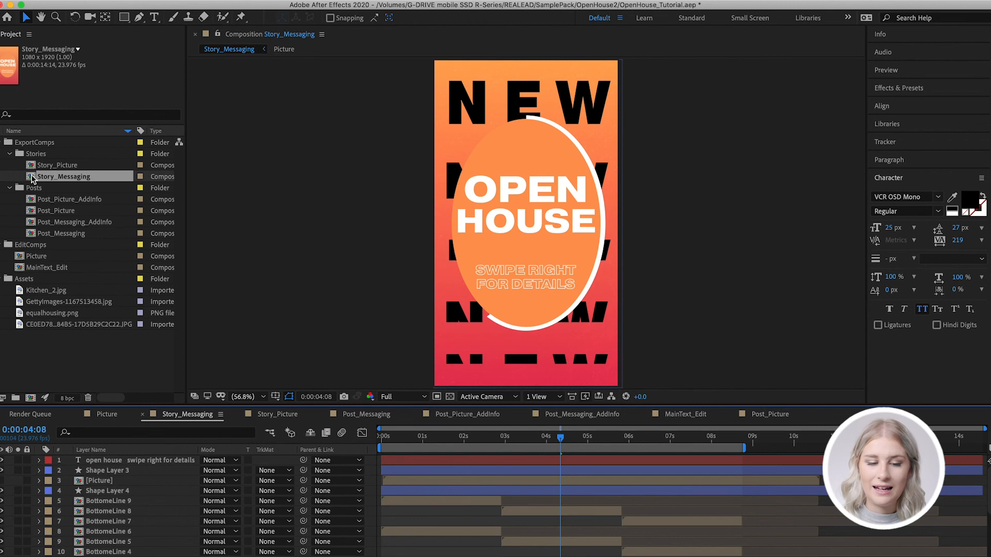